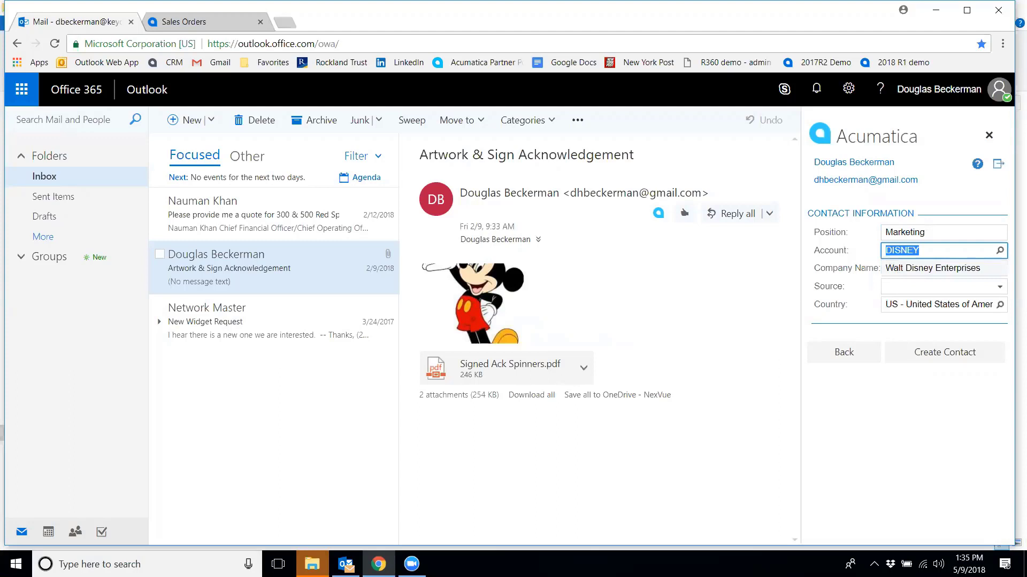
Set the new contact's source to Web and create the contact
left_click(999, 287)
left_click(903, 301)
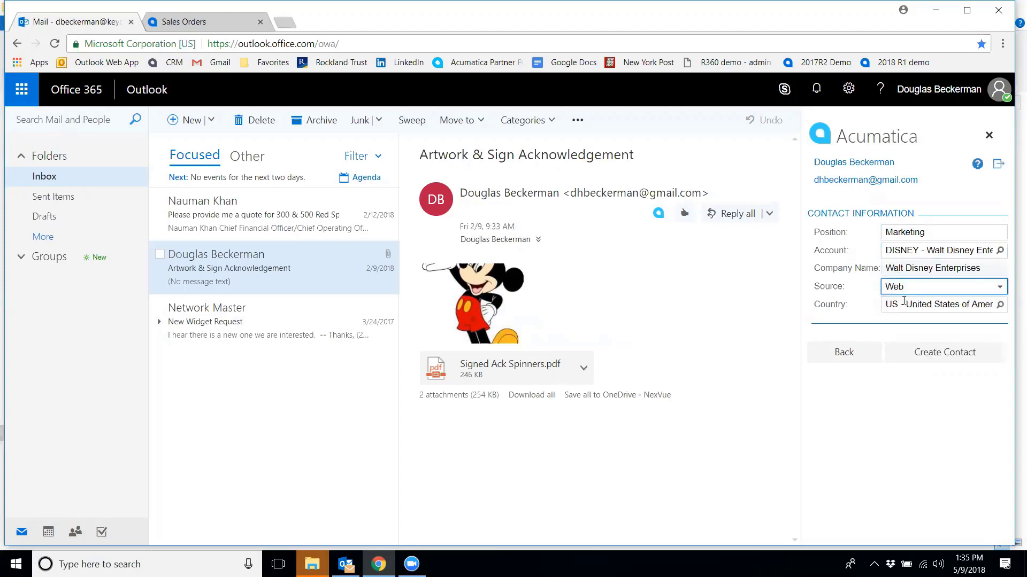
left_click(930, 354)
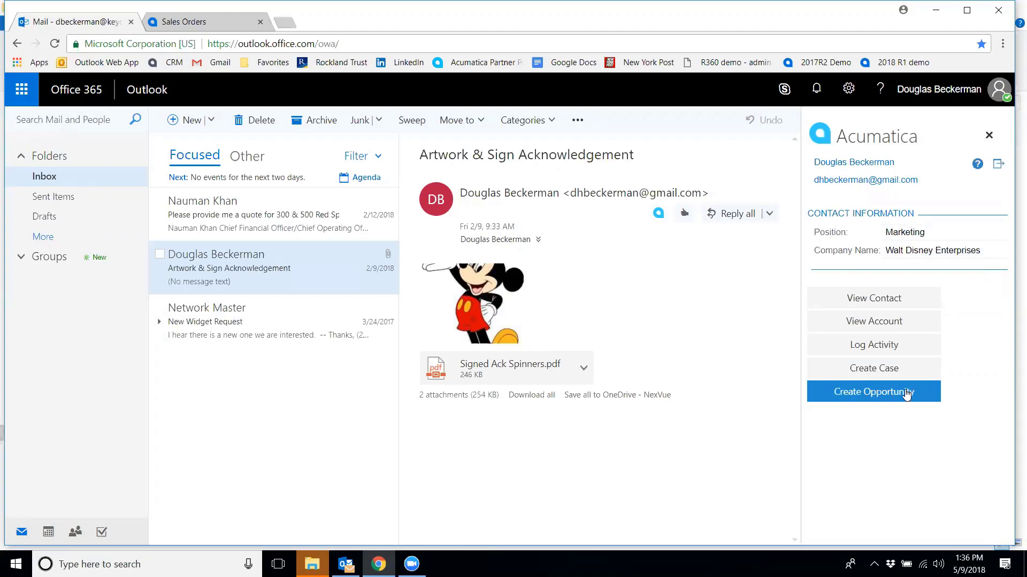
Open the contact's customer account and review its list of contacts
left_click(866, 322)
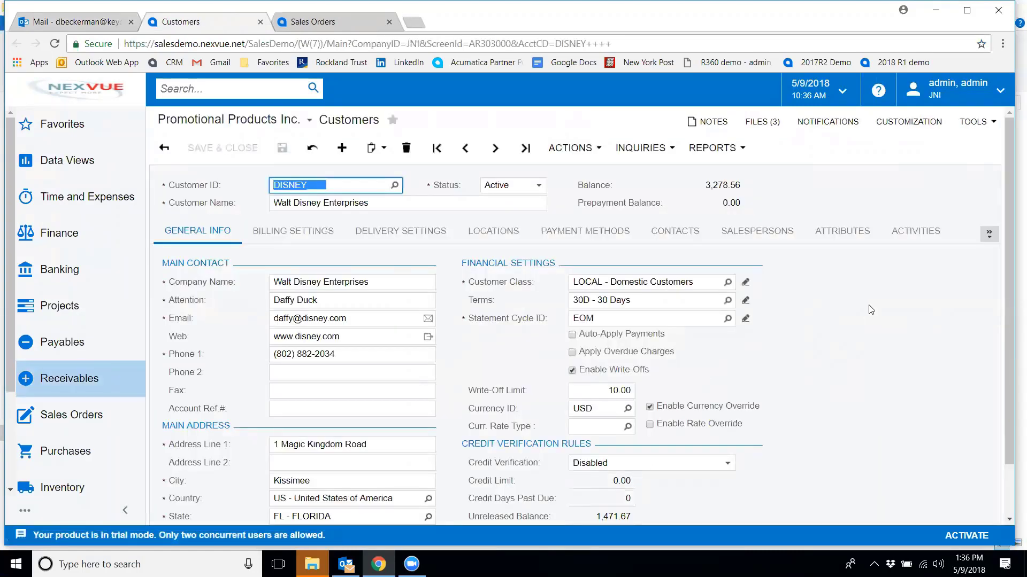
left_click_drag(1011, 299, 1010, 337)
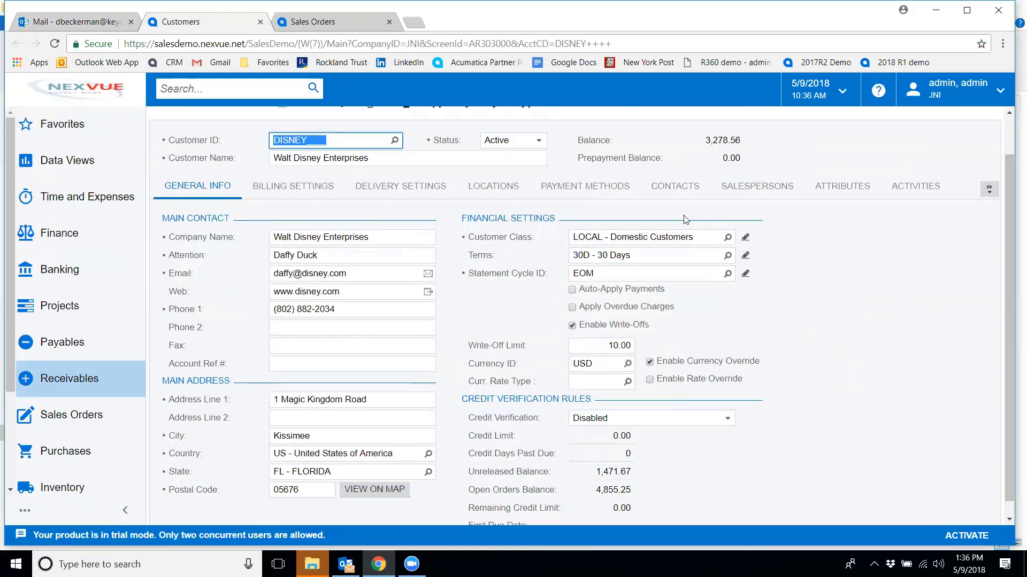
left_click(678, 188)
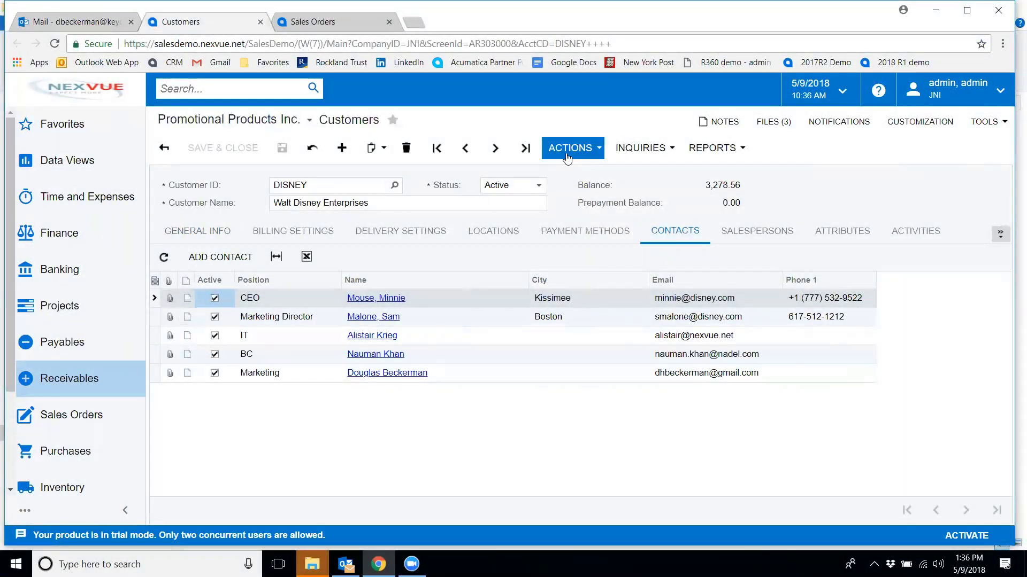
Start a new sales order for the customer and import its lines from ESP File.xlsx with the default settings
left_click(568, 152)
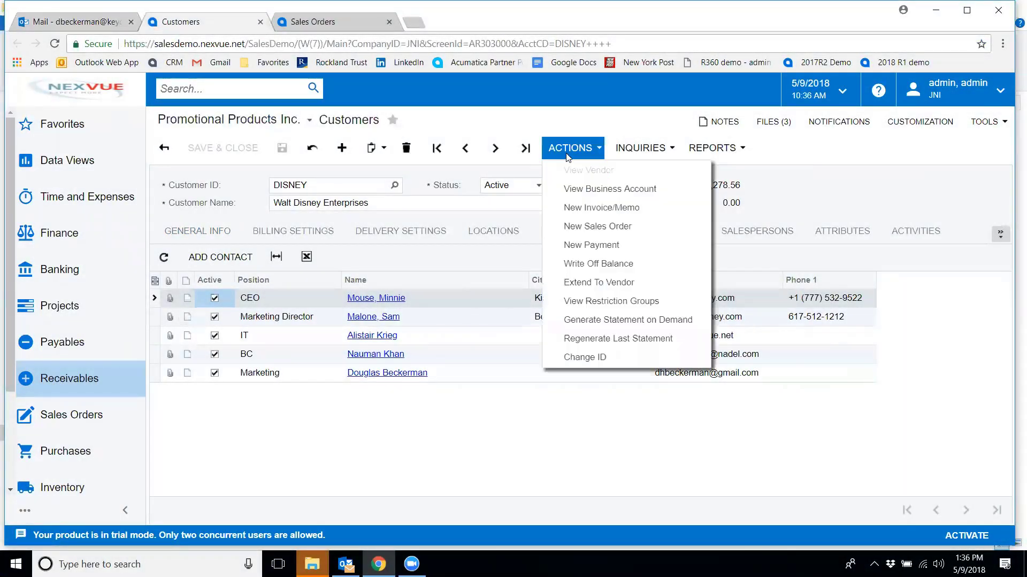
left_click(588, 225)
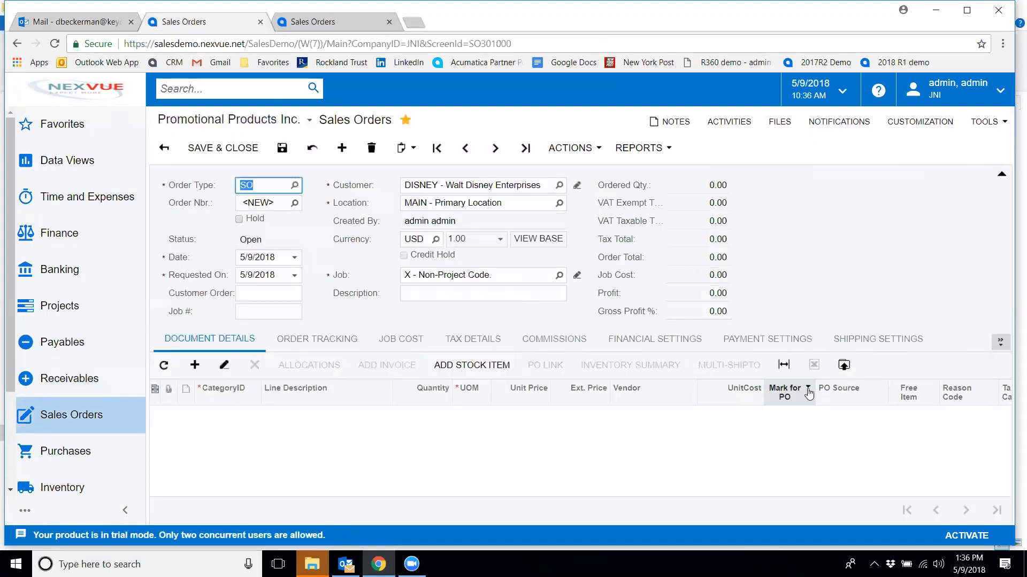
left_click(843, 369)
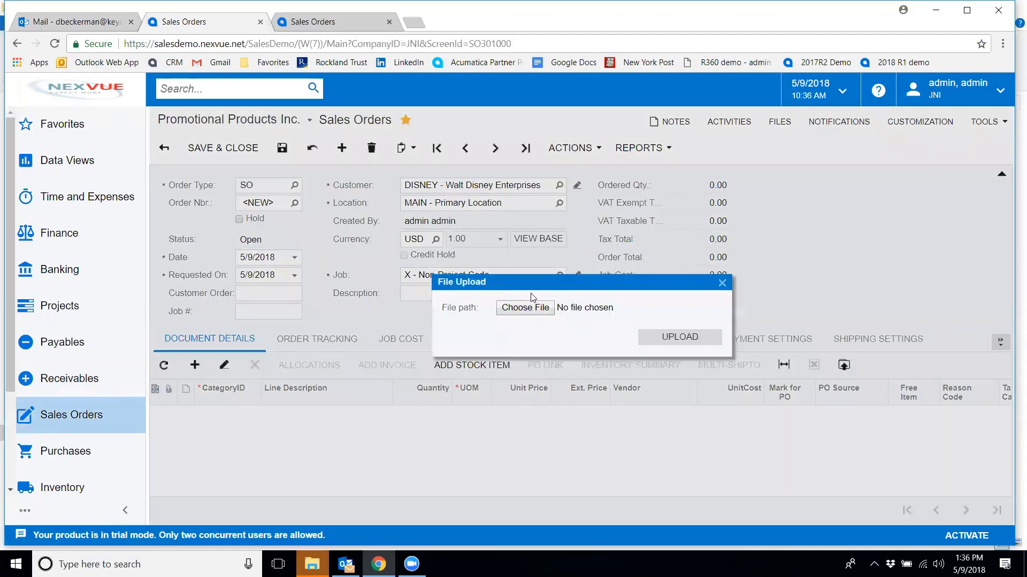
left_click(525, 309)
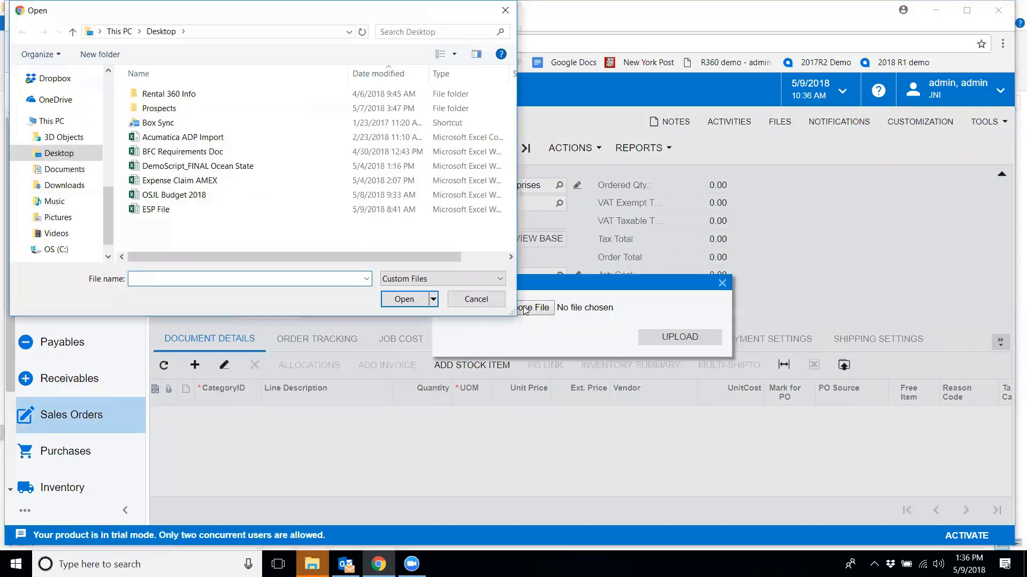
double_click(151, 211)
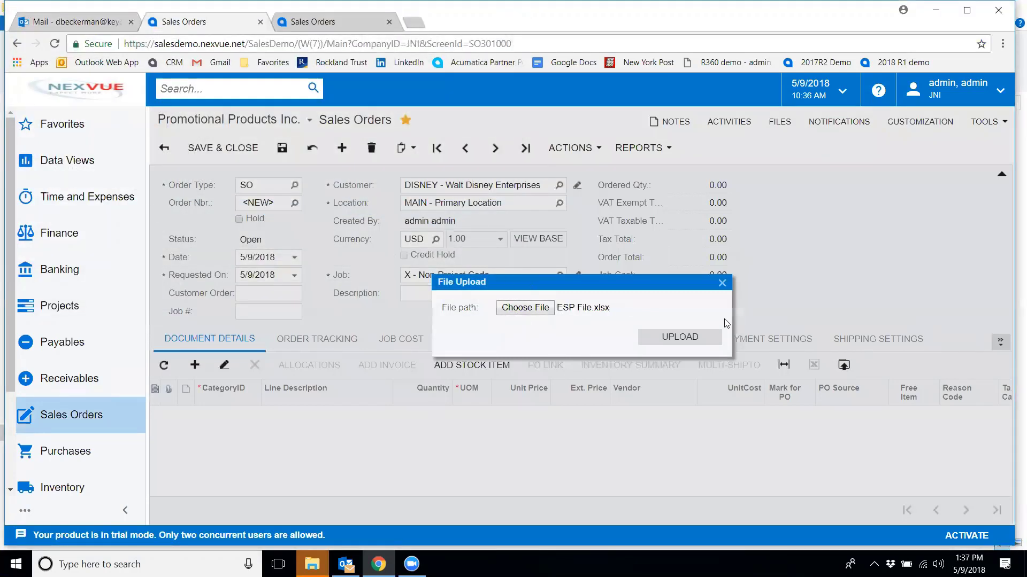
left_click(692, 339)
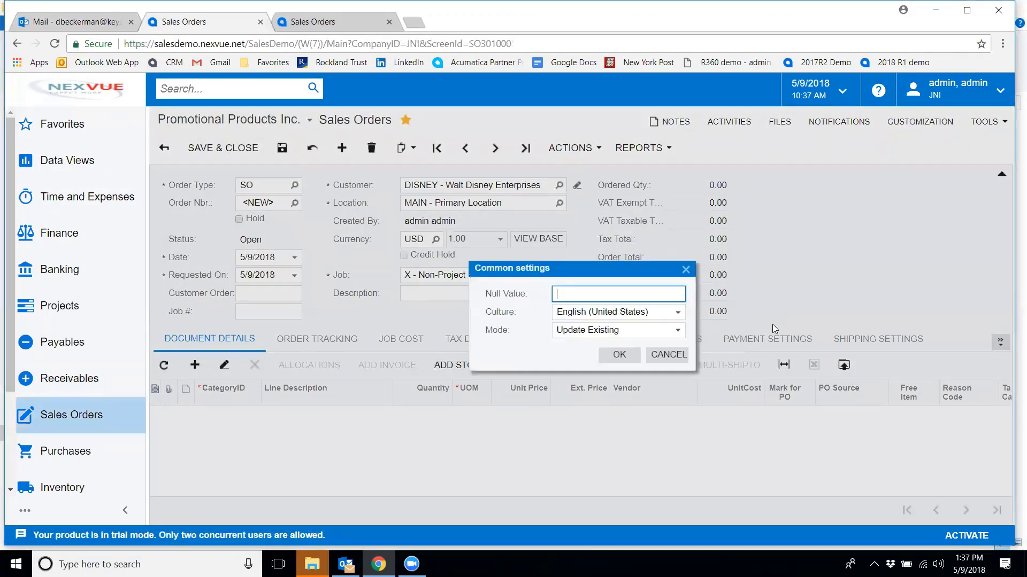
left_click(621, 355)
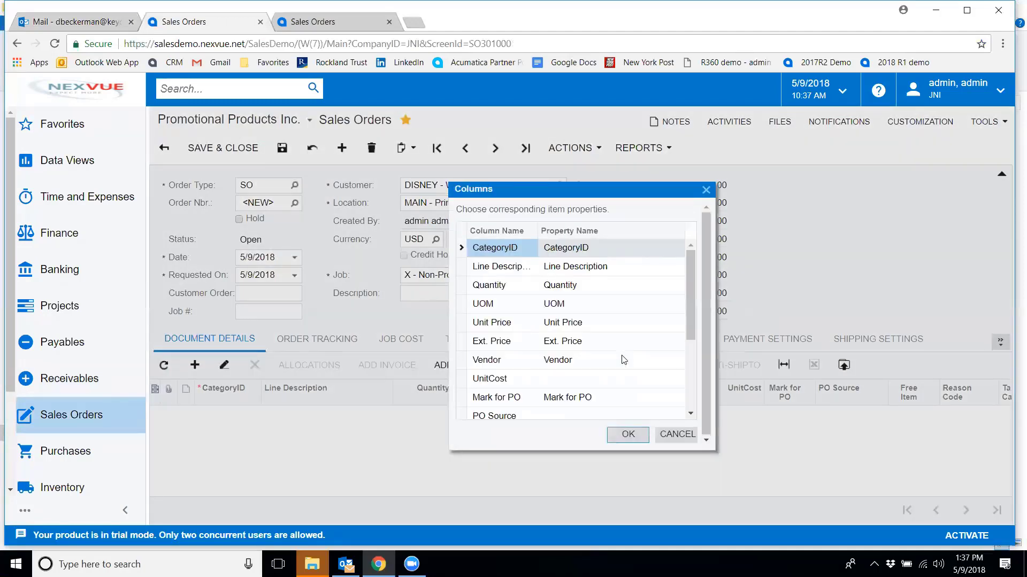
left_click(630, 436)
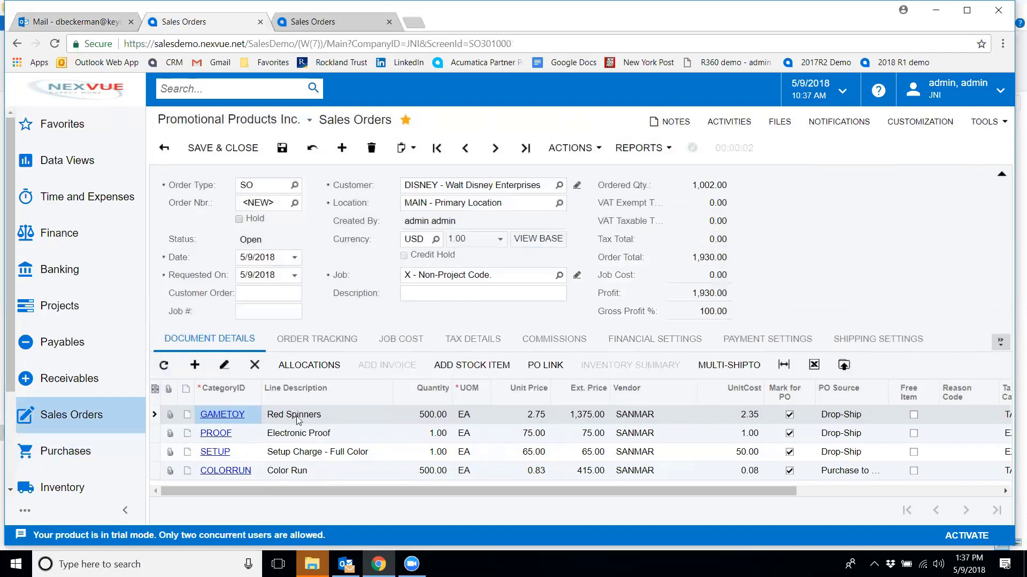
Add a new order line with category SAMPLE
left_click(195, 366)
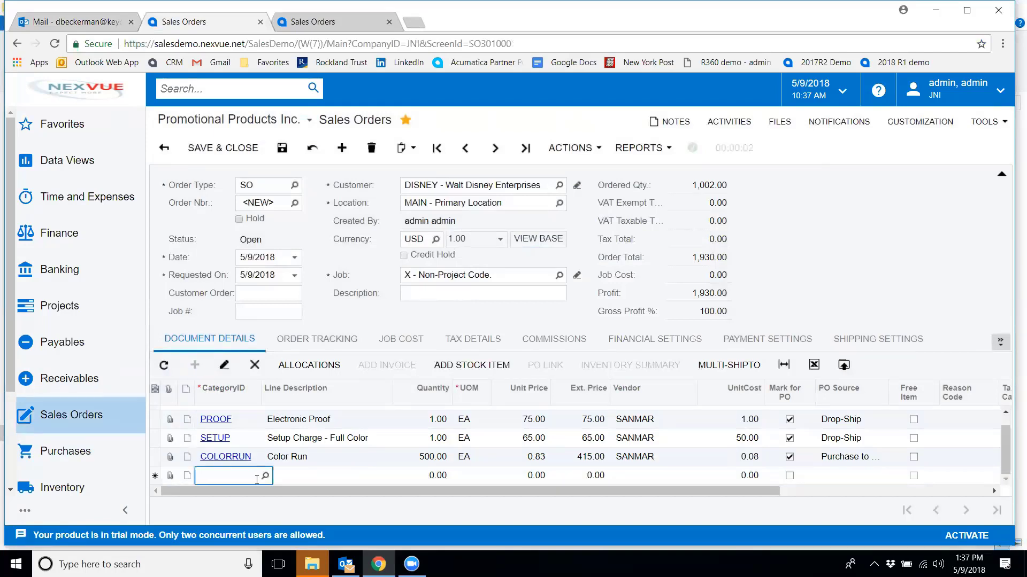
type("sam")
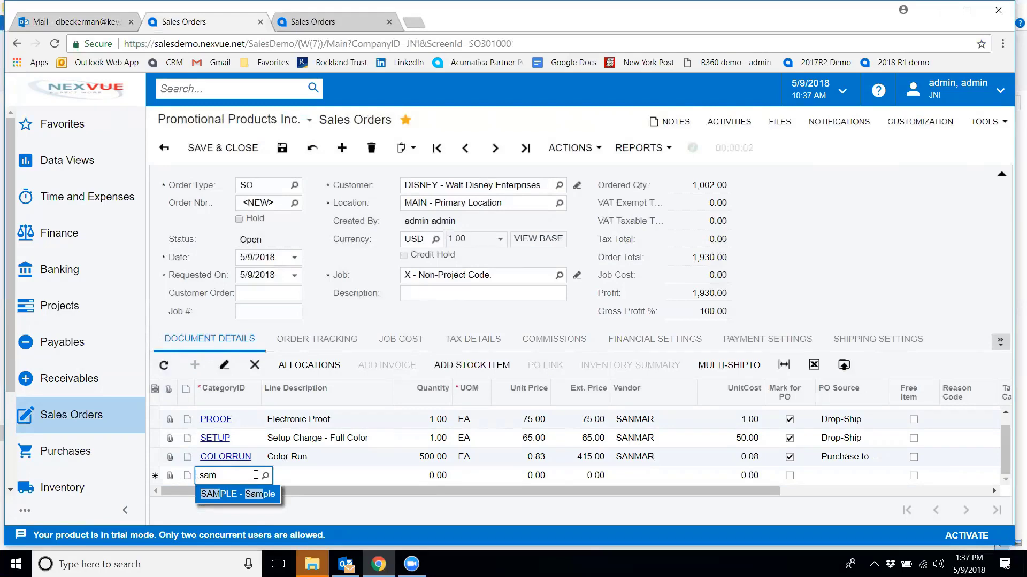
left_click(265, 476)
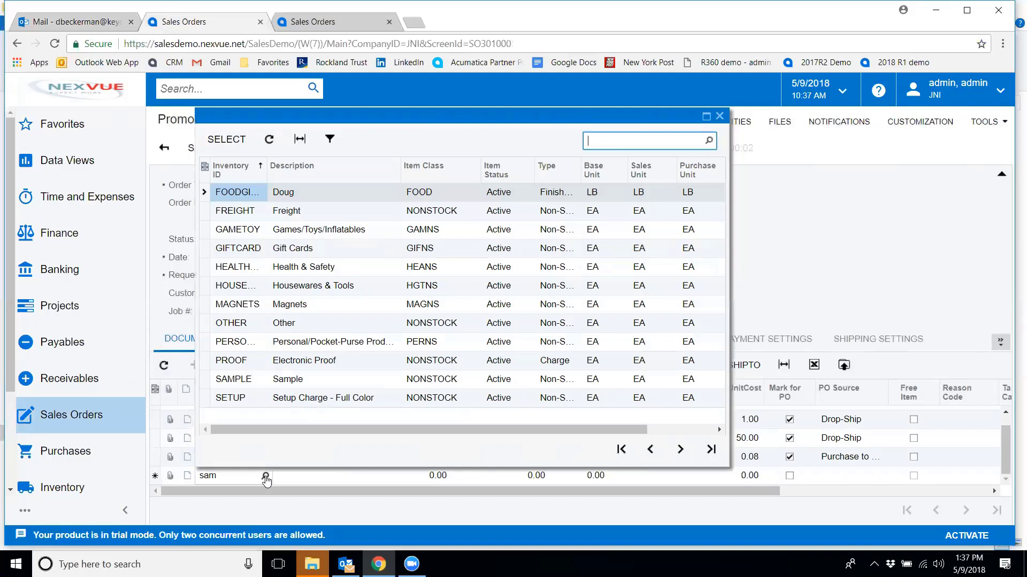
left_click(236, 383)
double_click(236, 380)
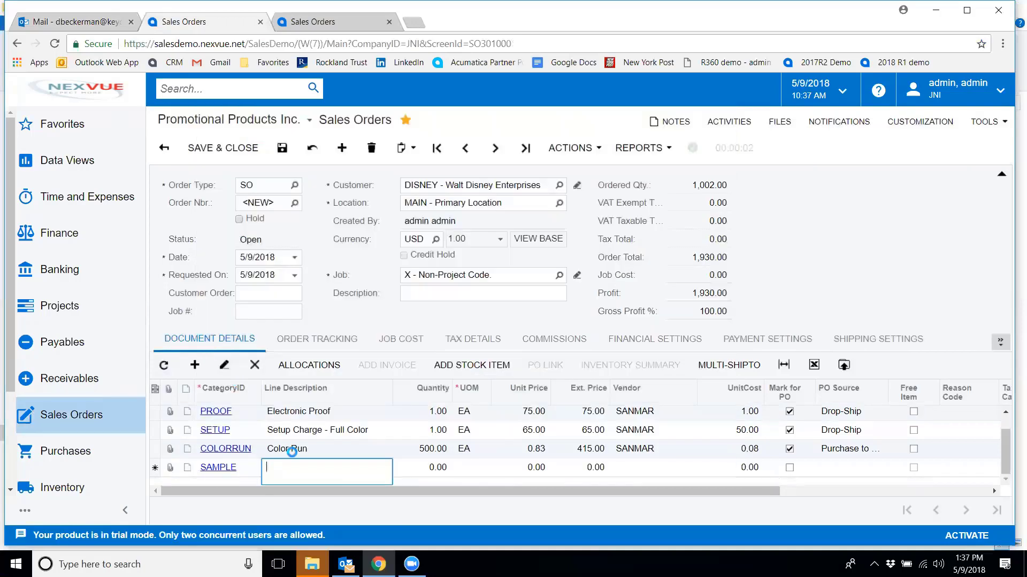
Give the sample line the description "2 black spinners" and a quantity of 2
left_click(297, 470)
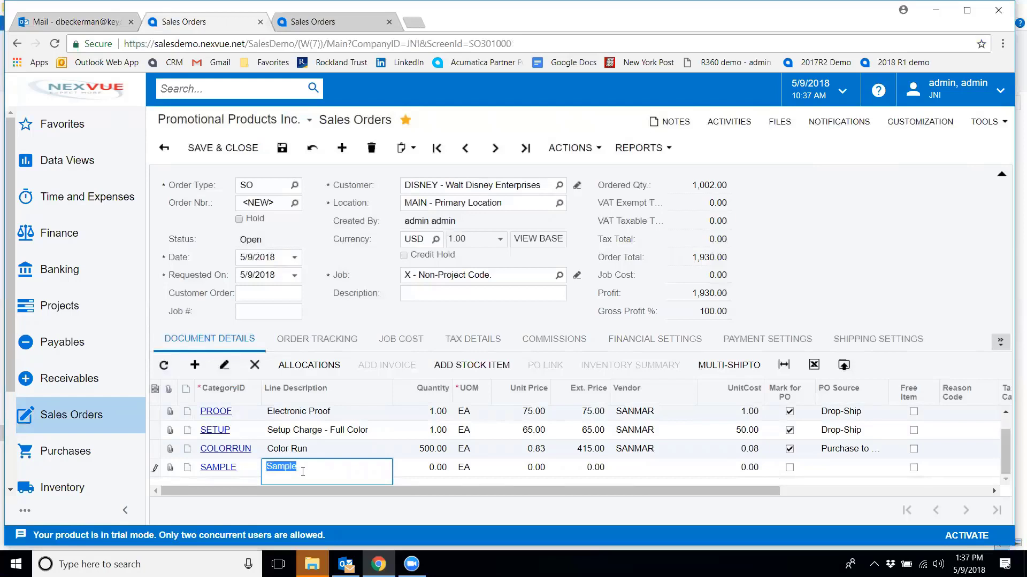
type("2 black spinners")
left_click(428, 467)
type("2")
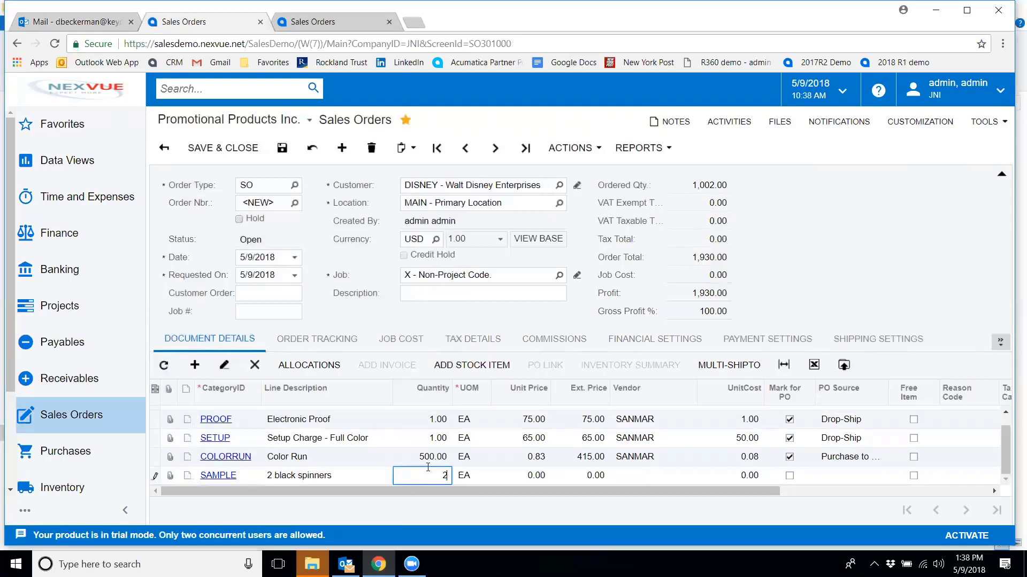
key("Tab")
key("Tab")
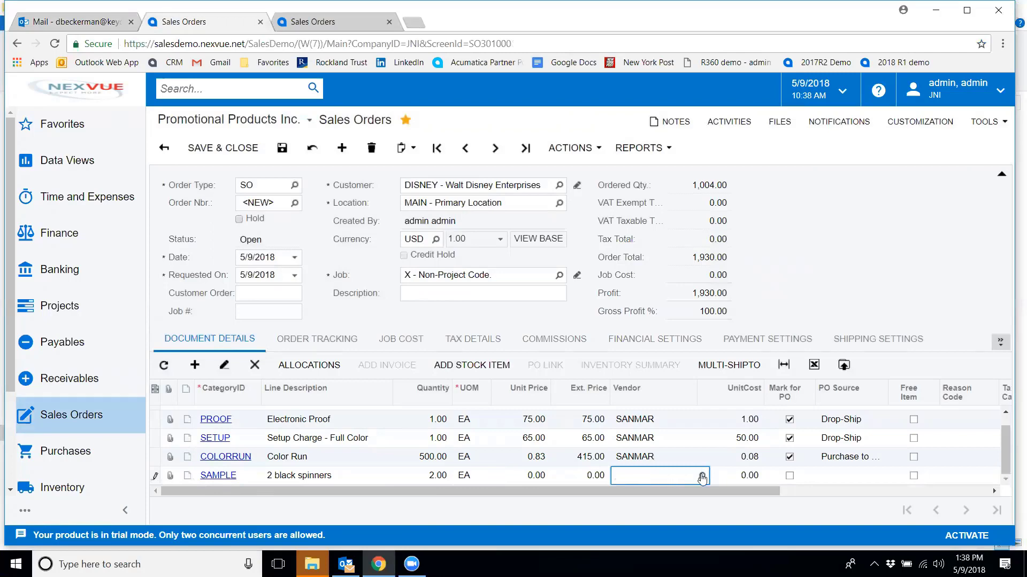
Set the sample line's vendor to CONXIAN and its unit cost to 0.40
left_click(700, 474)
double_click(601, 337)
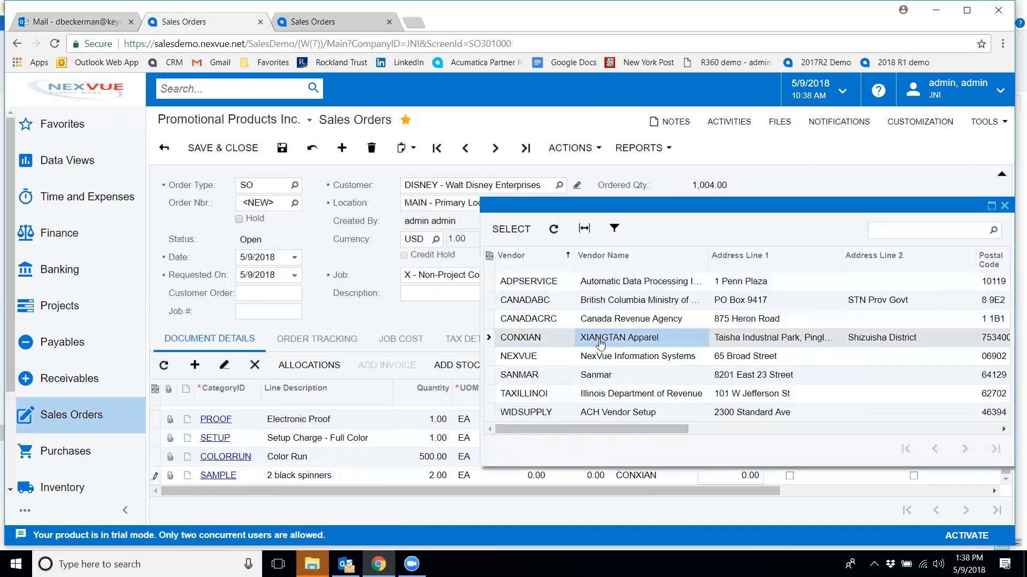
key("Tab")
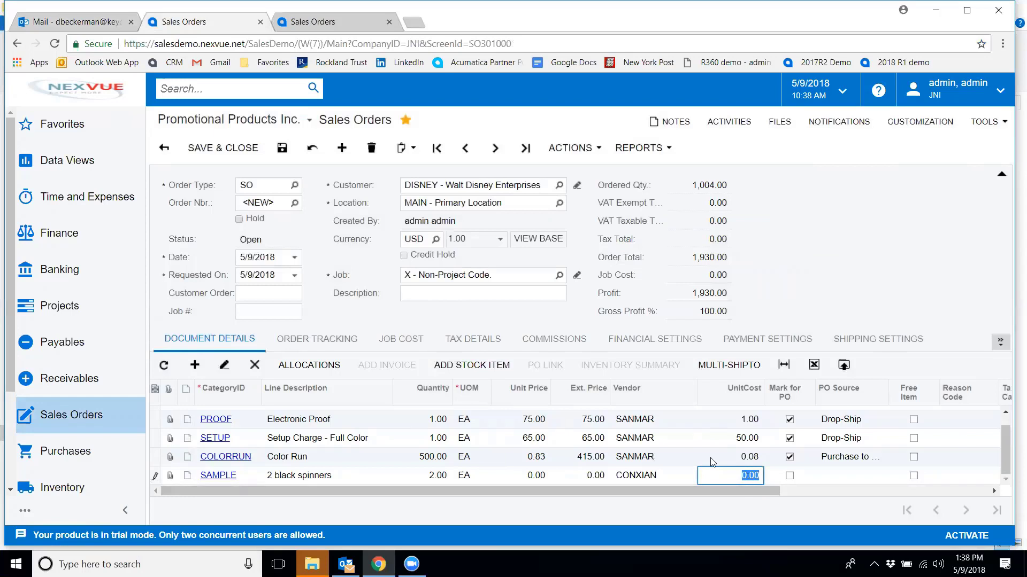
type(".40")
key("Tab")
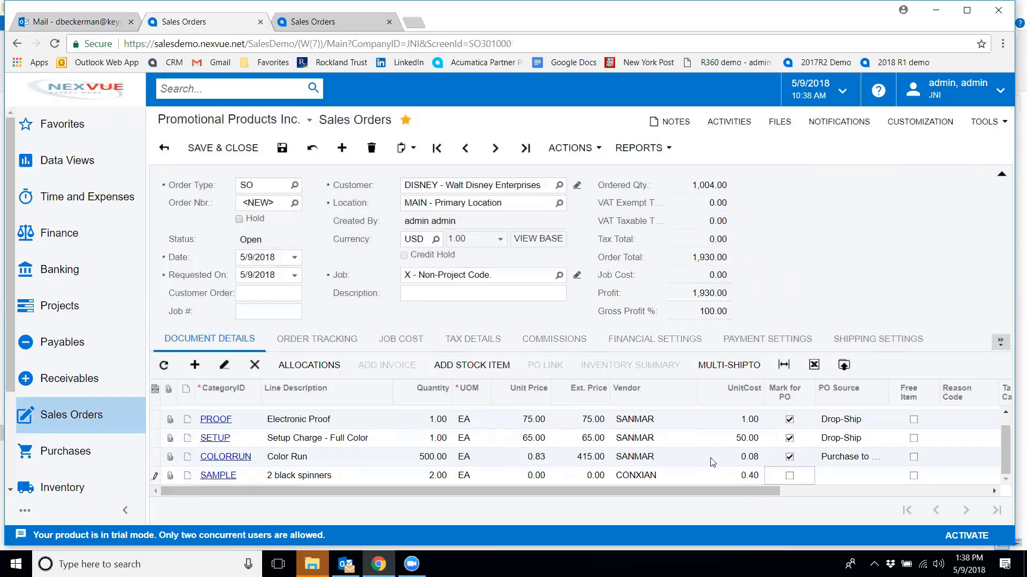
Mark the sample line as a free item with reason code SAMPLE
left_click(913, 476)
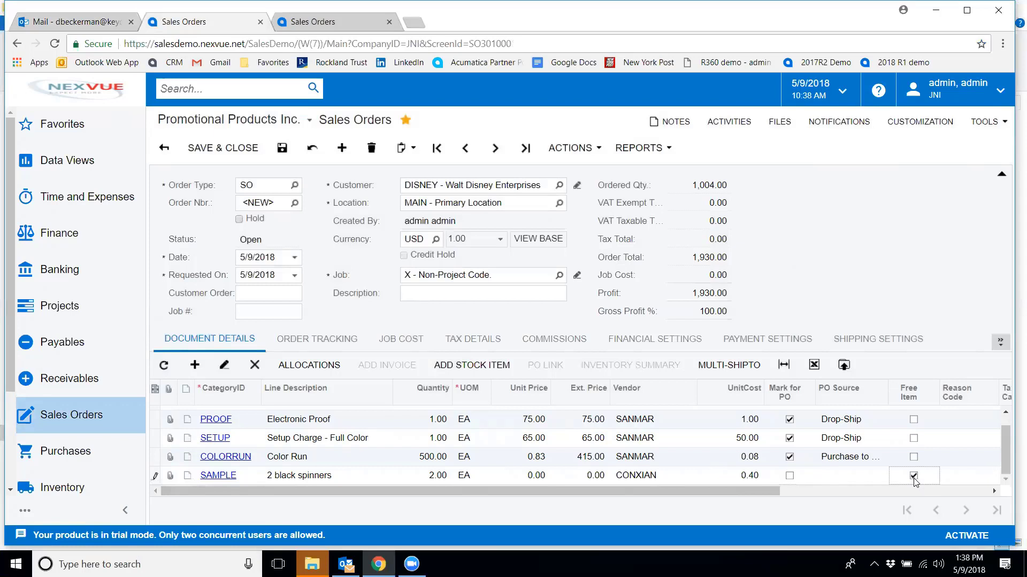
left_click(959, 480)
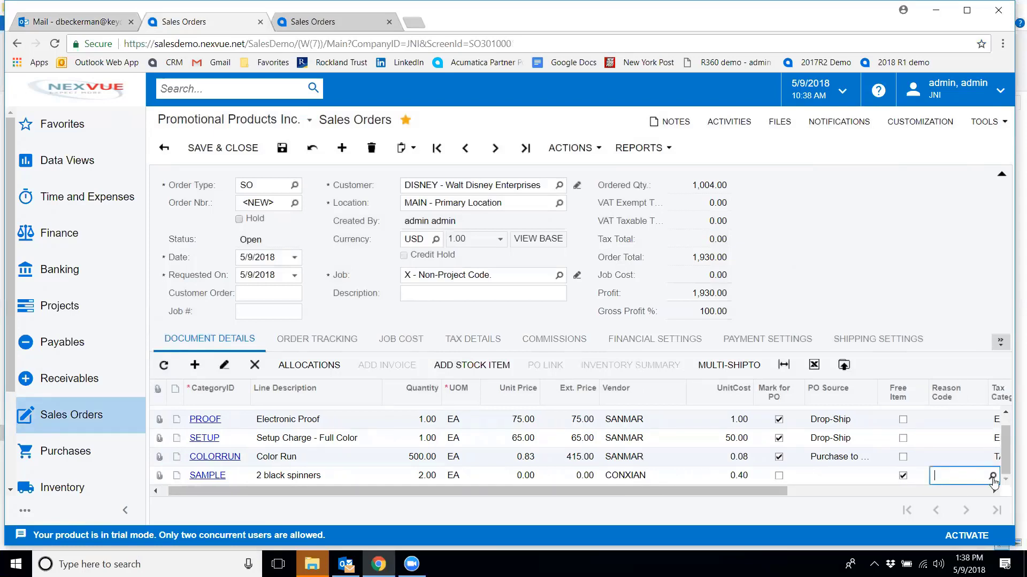
left_click(992, 476)
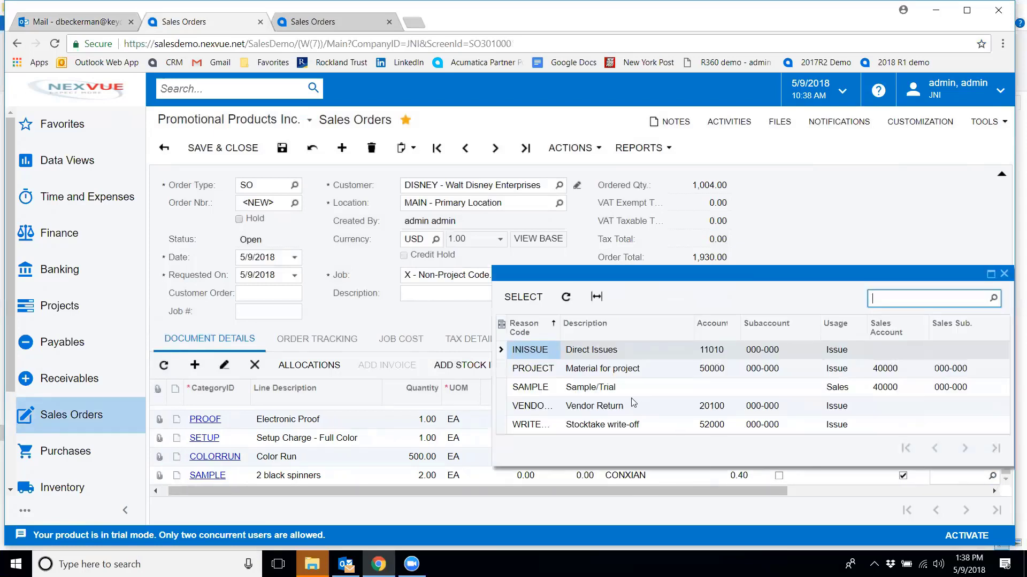
left_click(606, 391)
double_click(608, 391)
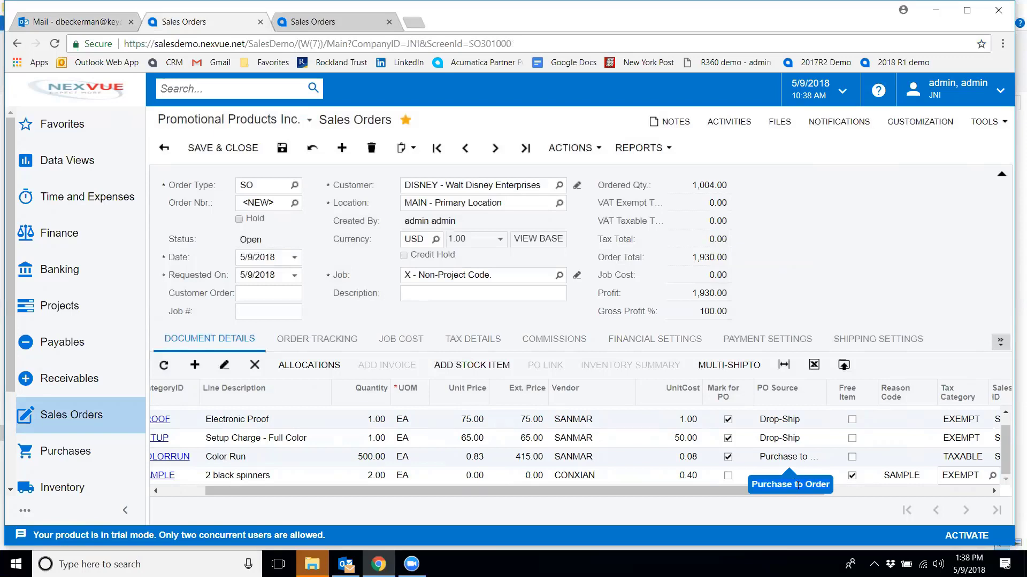
Mark the sample line for PO and change the Color Run line's PO source to Drop-Ship
left_click(728, 476)
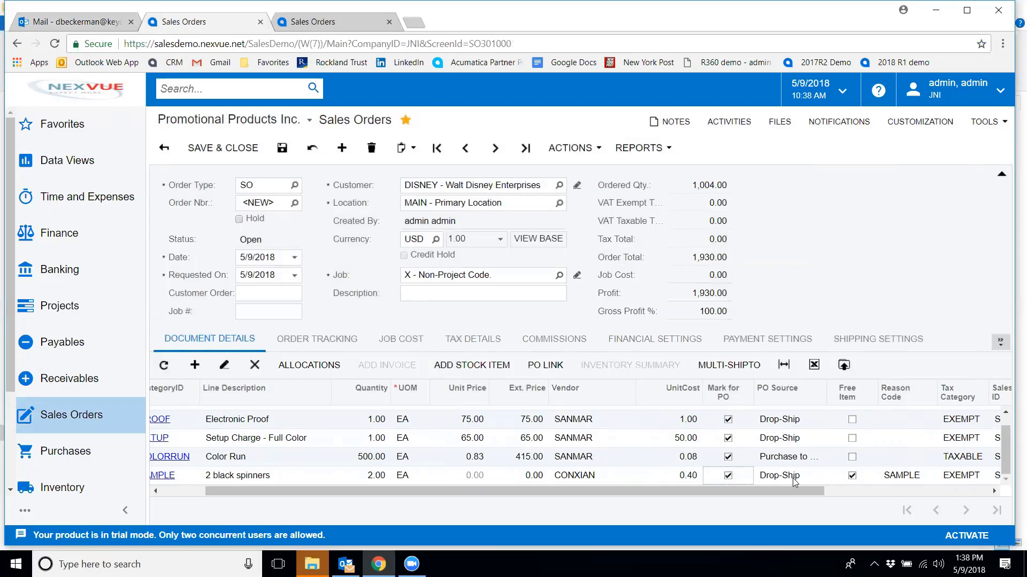
left_click(821, 458)
left_click(829, 459)
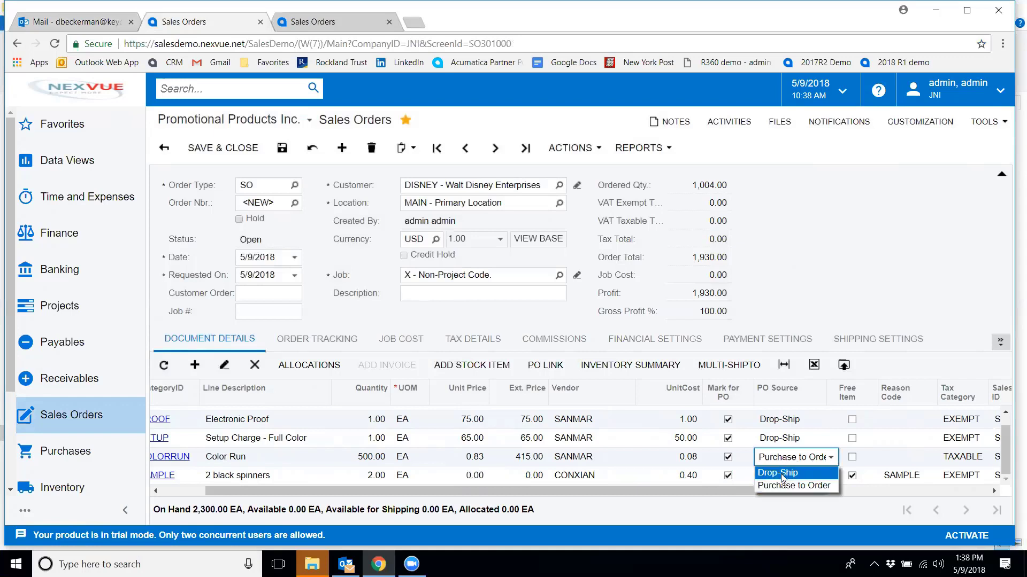
left_click(781, 476)
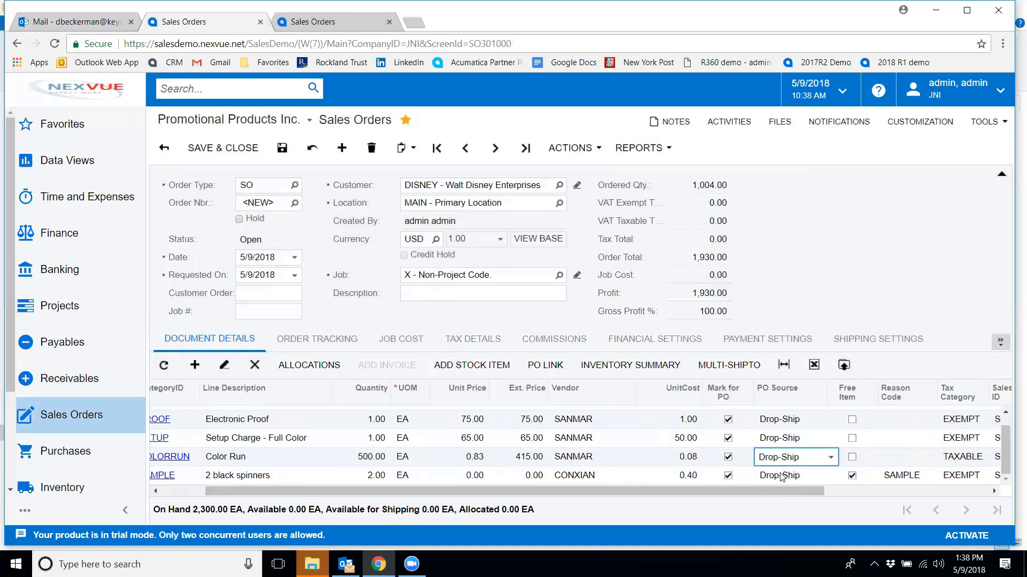
Save the sales order and open Create Purchase Order for it
left_click(283, 149)
left_click(556, 150)
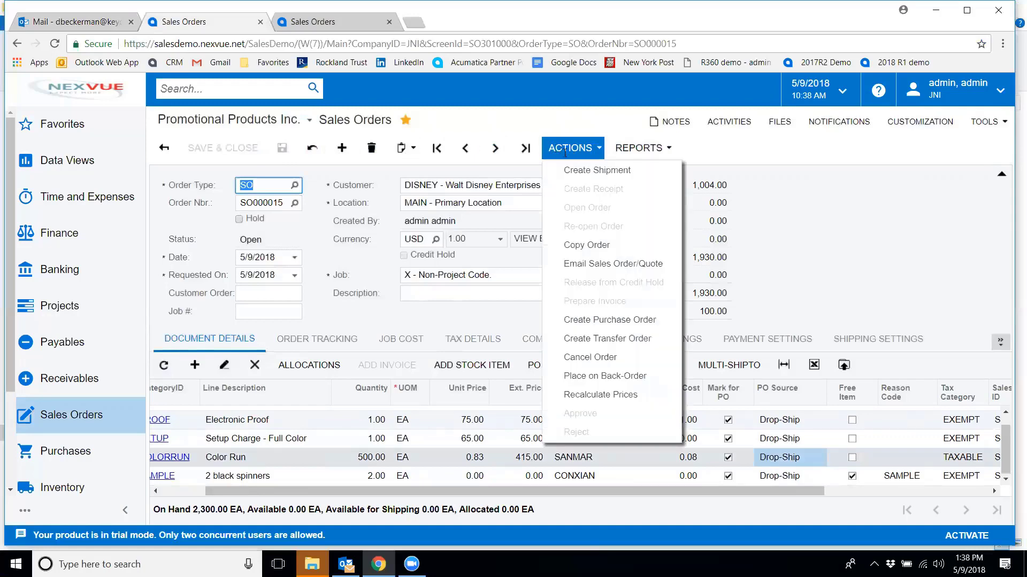
left_click(603, 320)
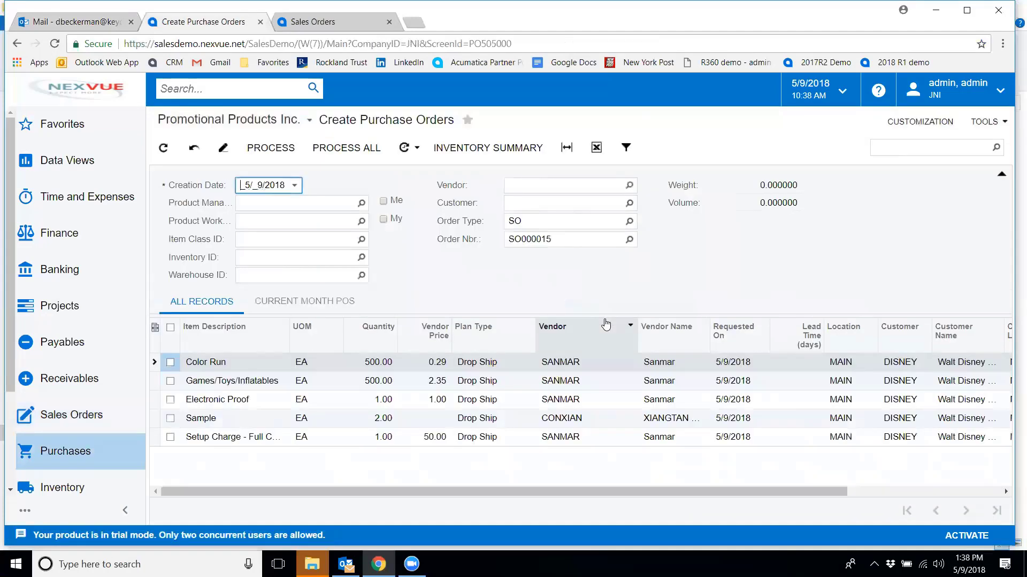
Process all the listed purchase order lines and return to the sales order
left_click(442, 424)
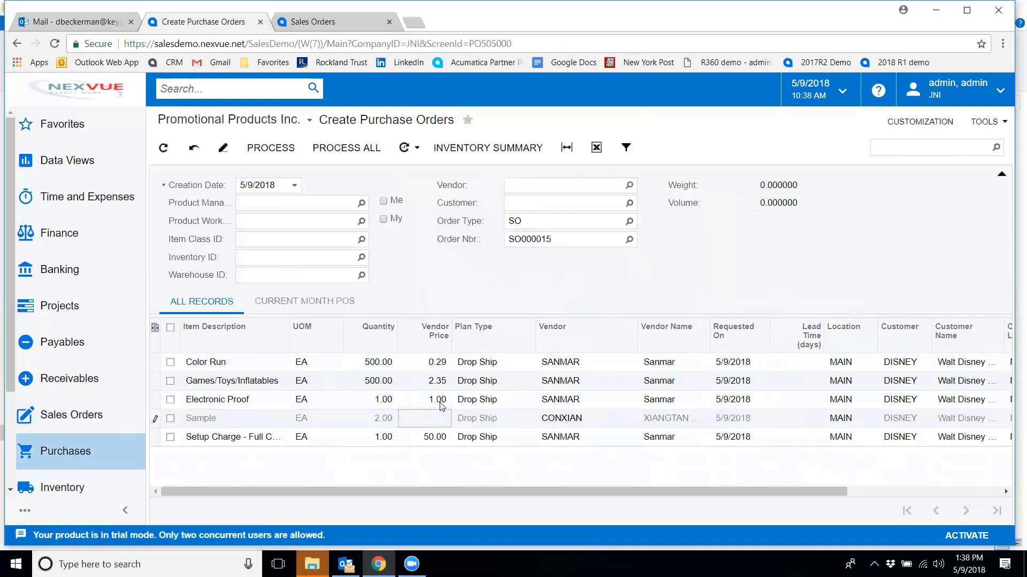
left_click(346, 151)
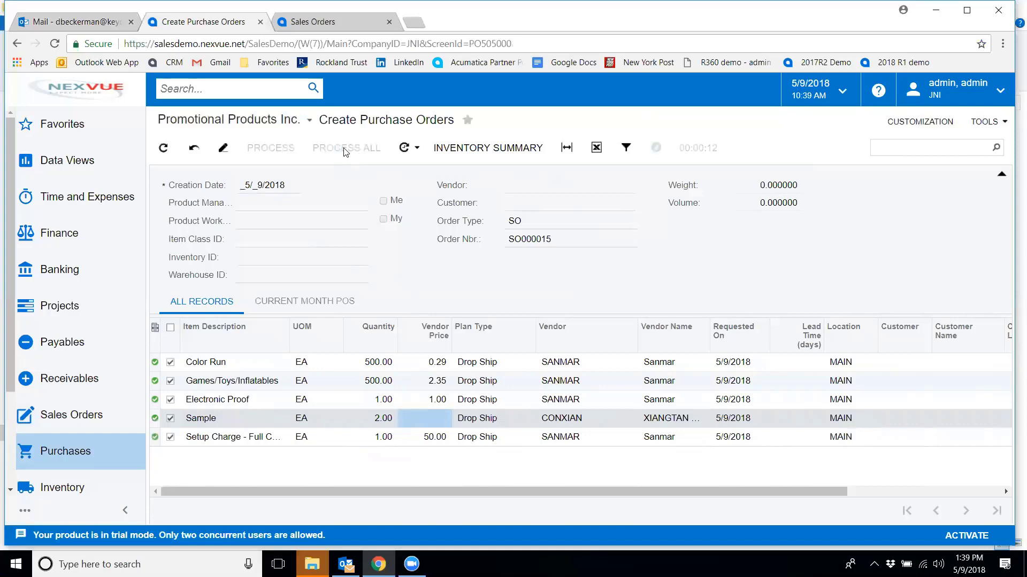
key("alt+Left")
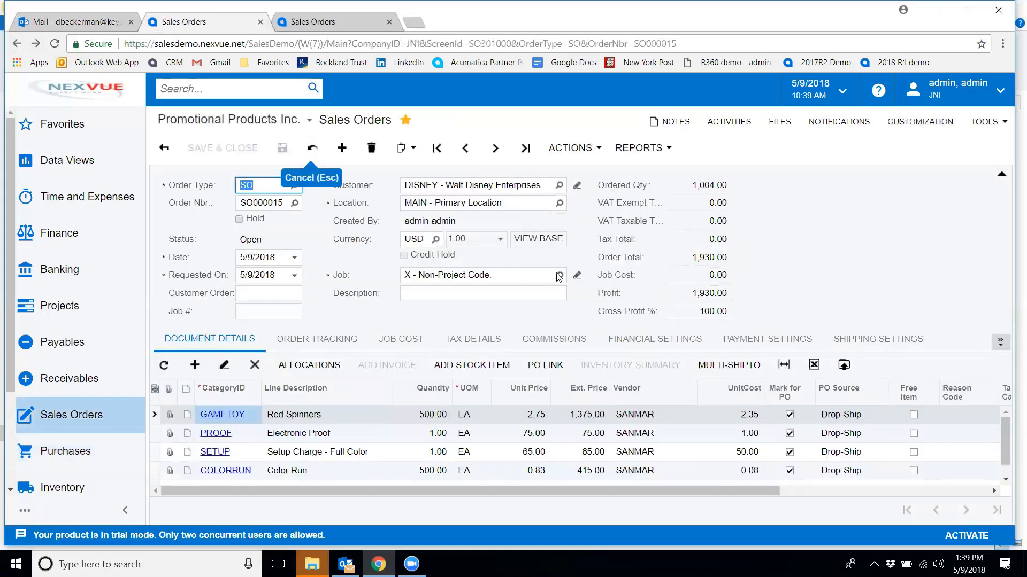
Review the purchase order link details for the Red Spinners line
left_click(680, 413)
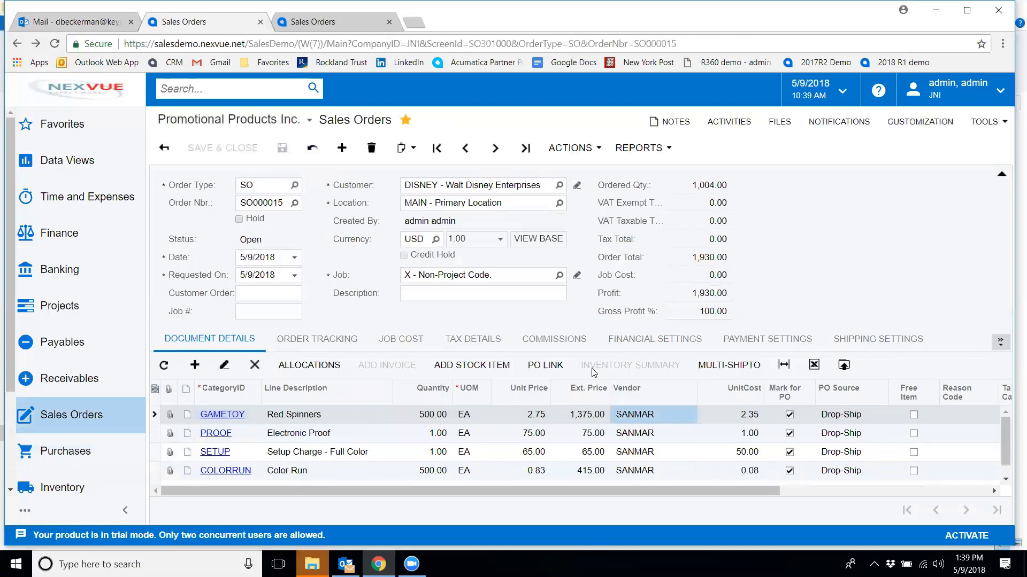
left_click(553, 364)
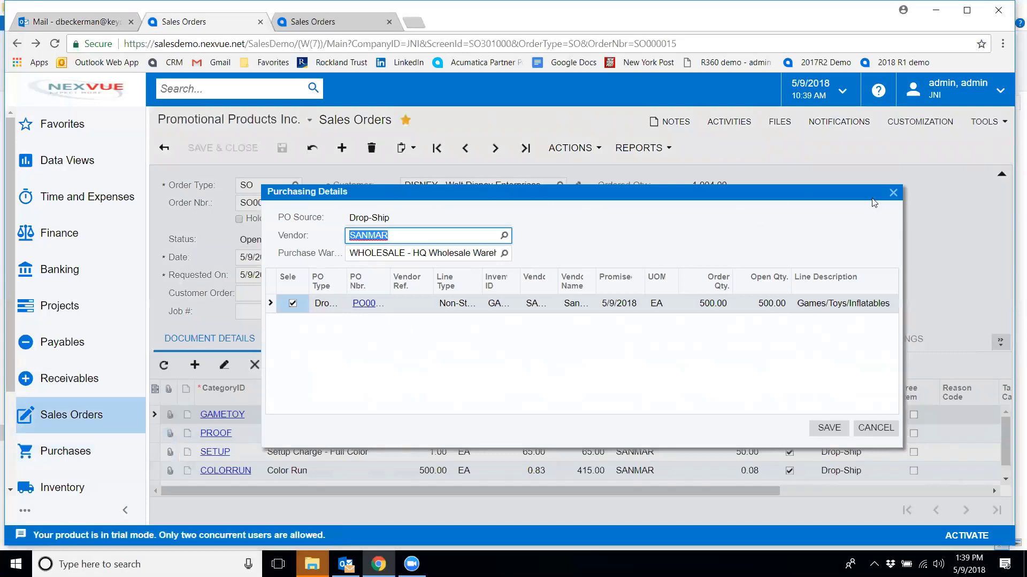
left_click(893, 192)
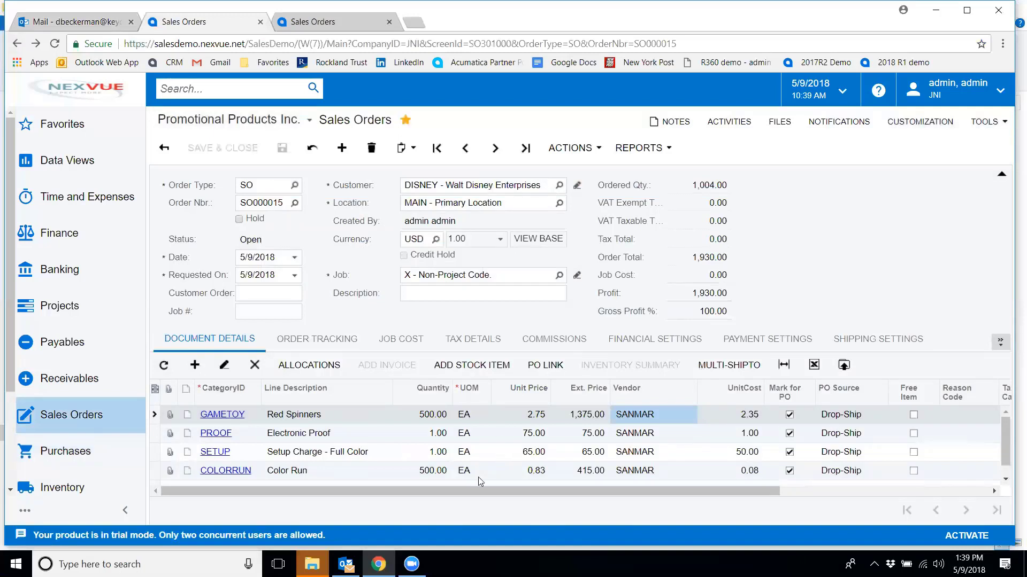
Add the note "line items" to the Red Spinners line
left_click(186, 416)
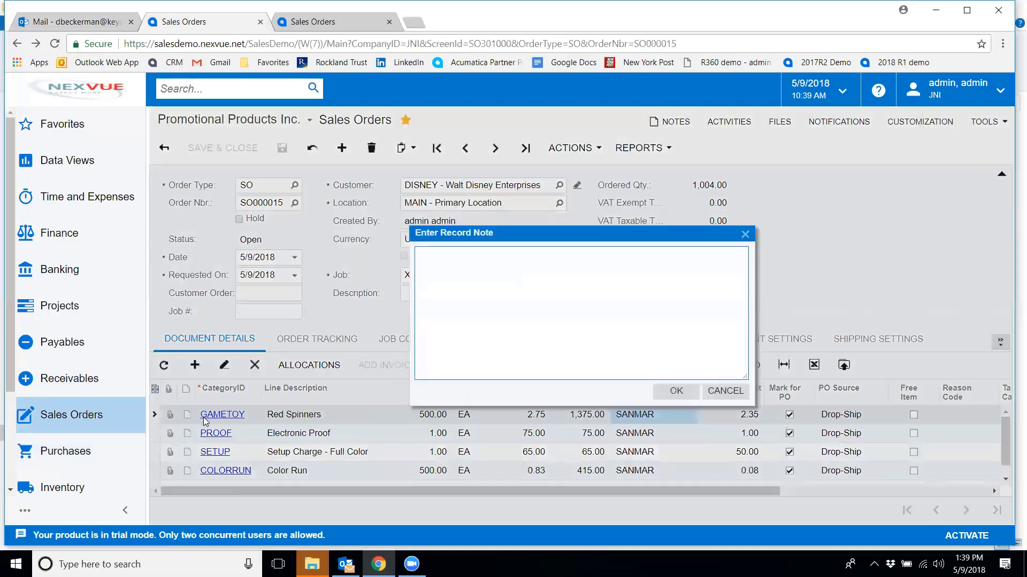
type("line items")
left_click(675, 392)
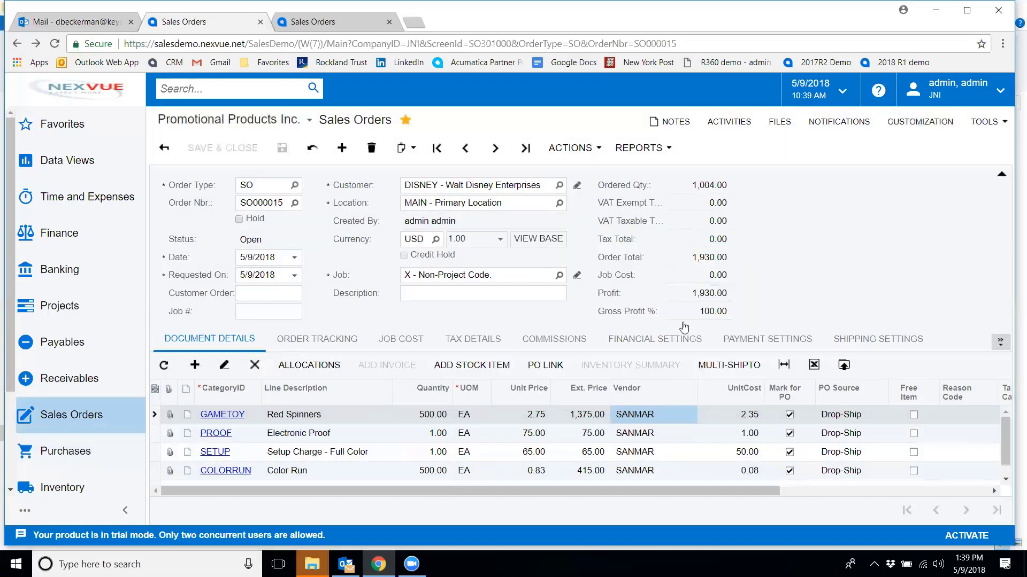
Add the note "Order notes" to the sales order
left_click(663, 127)
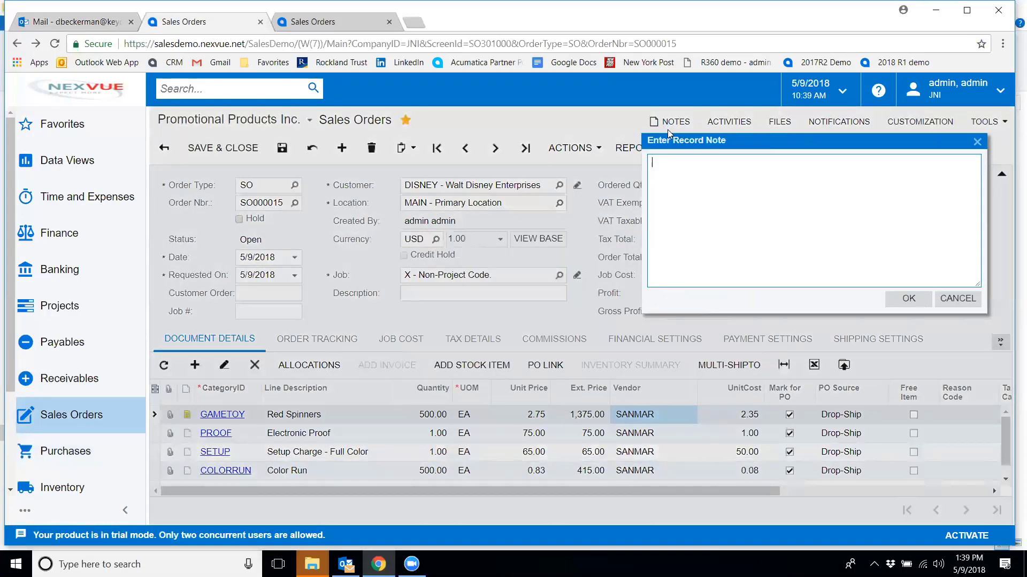
type("Order notes")
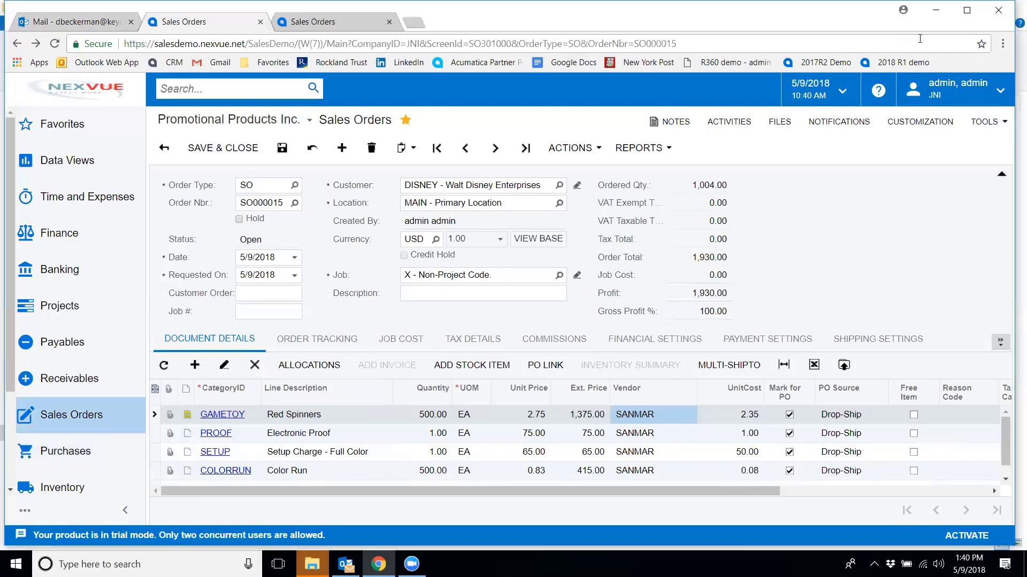
Attach the JNI Spinners Proposal file from the desktop to the sales order
left_click(967, 18)
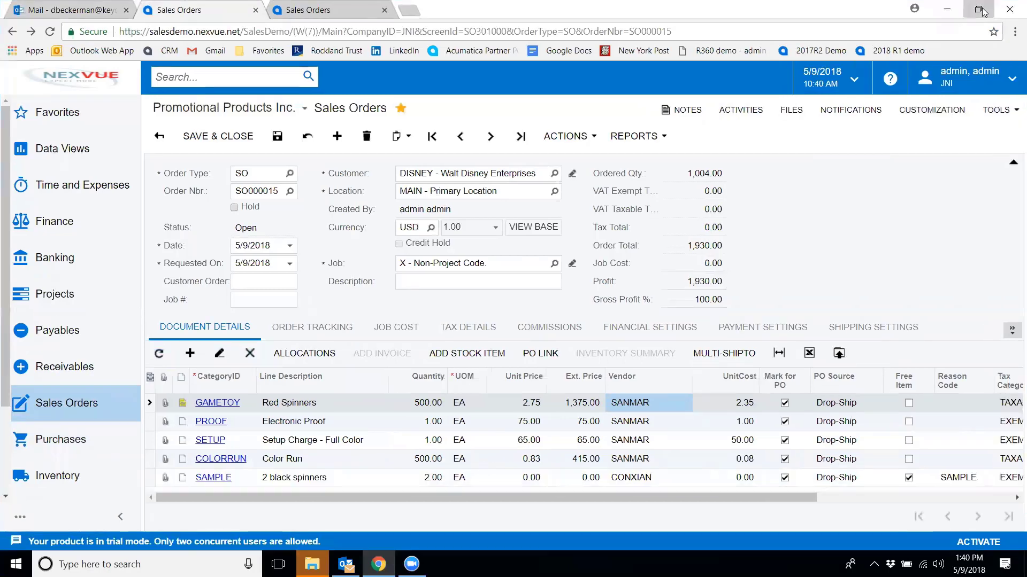
left_click(982, 10)
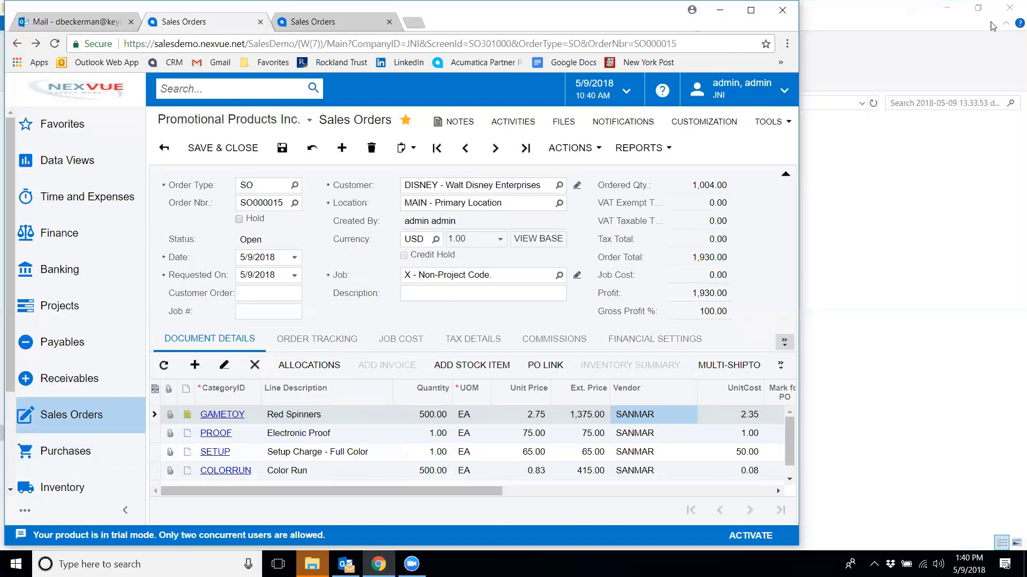
left_click(1010, 12)
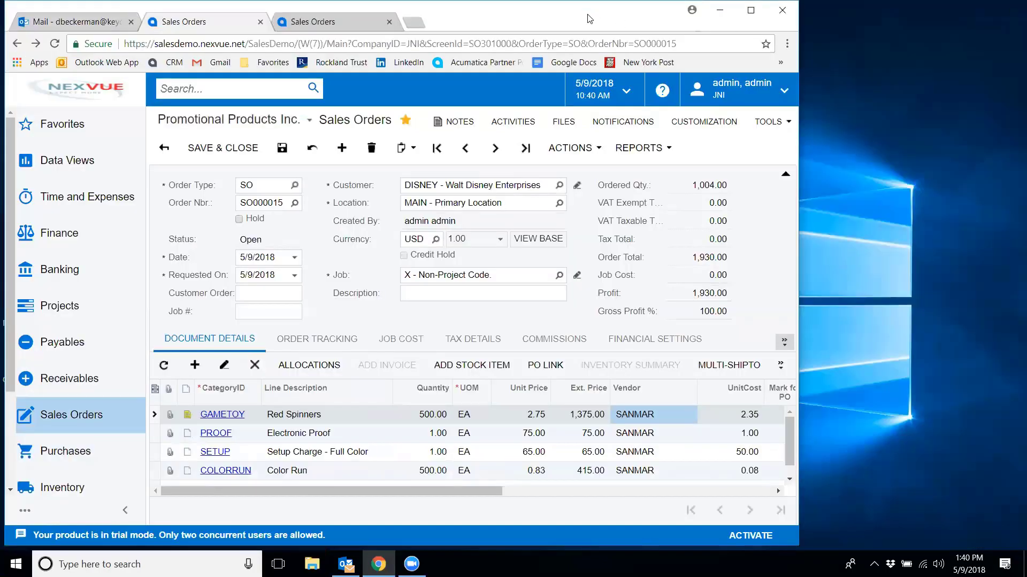
left_click_drag(588, 16, 880, 43)
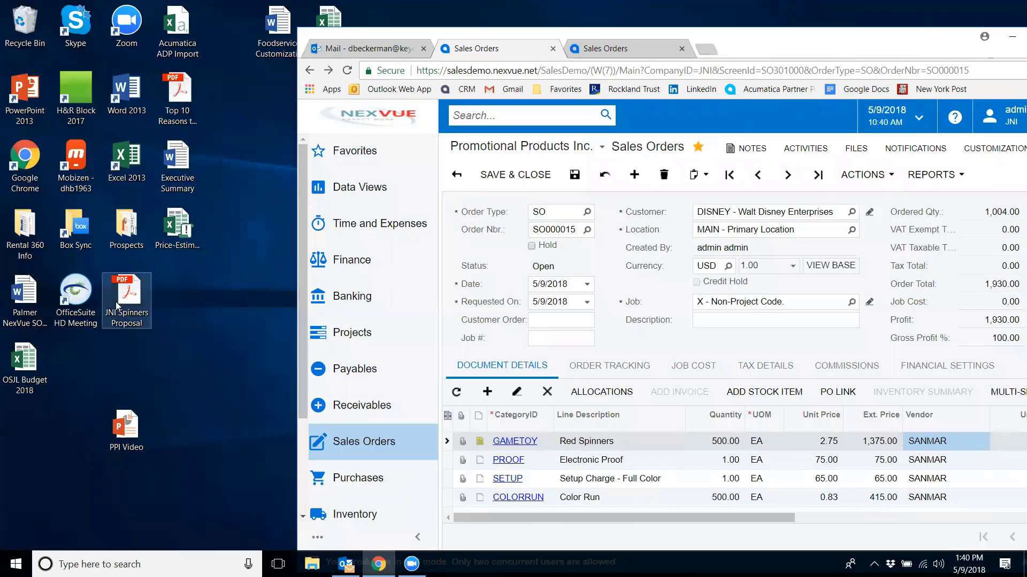
left_click_drag(122, 302, 828, 179)
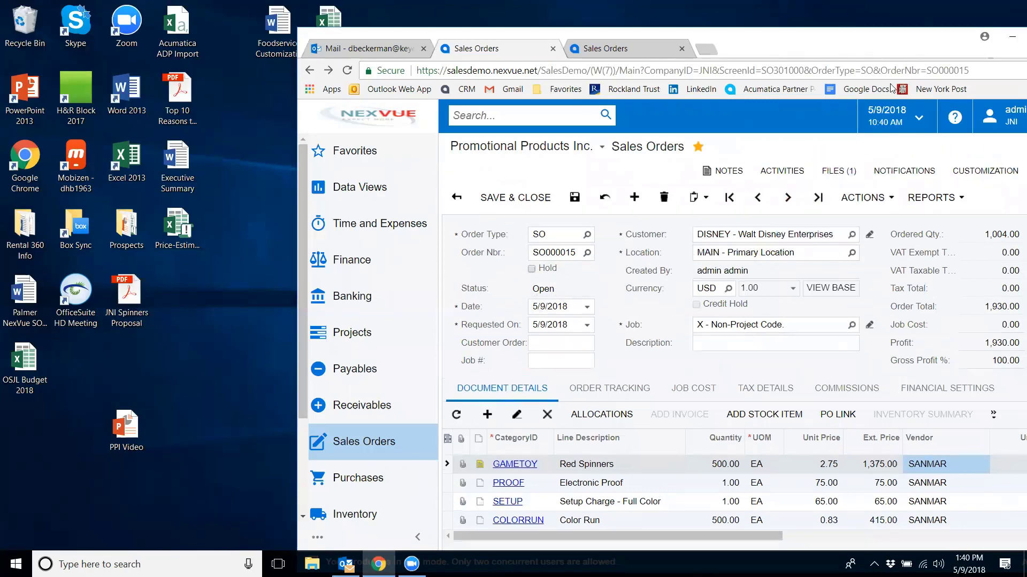
left_click_drag(824, 41, 709, 37)
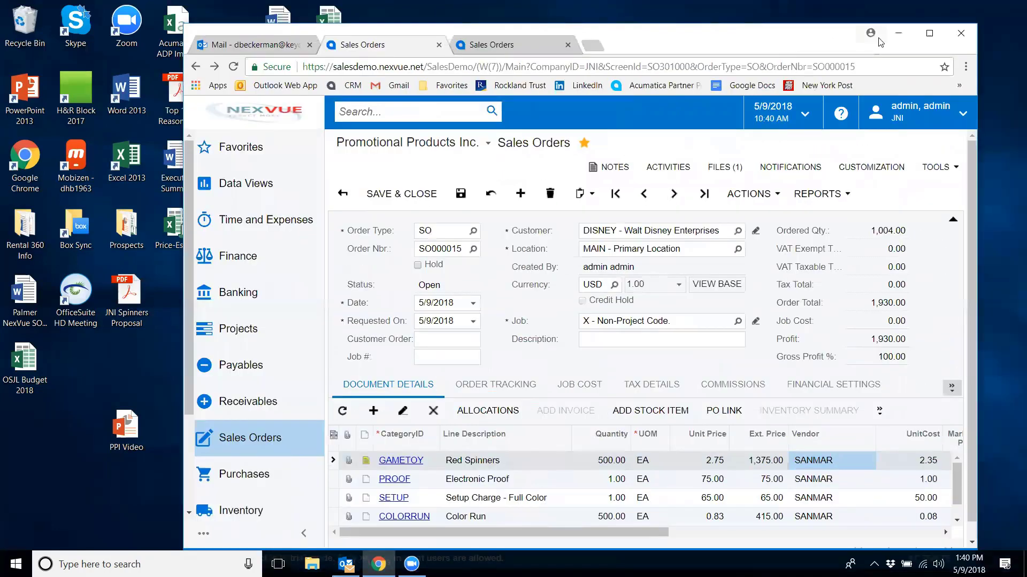
left_click(929, 34)
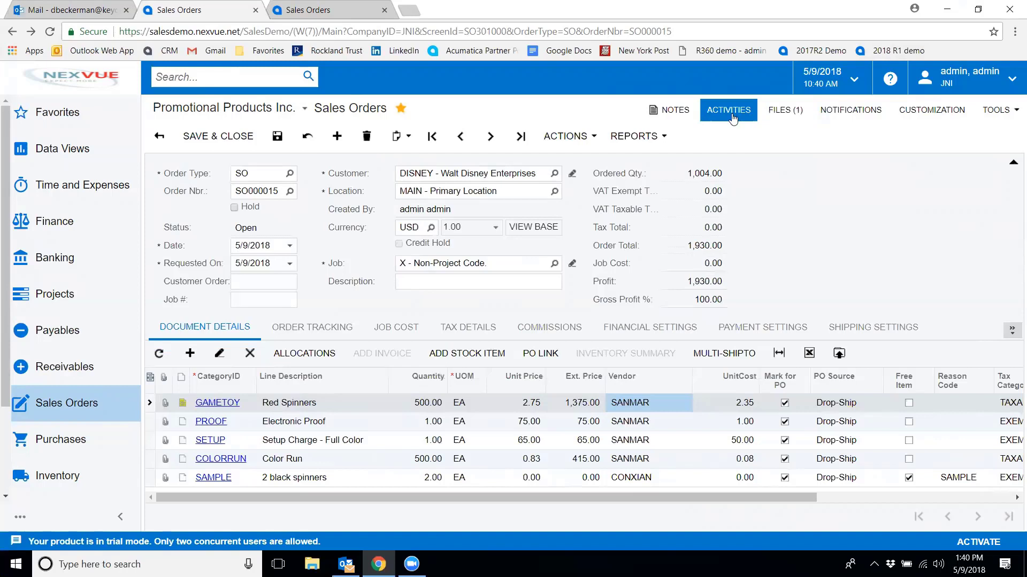
Add a Phone Call activity summarized "Expects to finalize by Friday" dated 5/11/2018
left_click(731, 115)
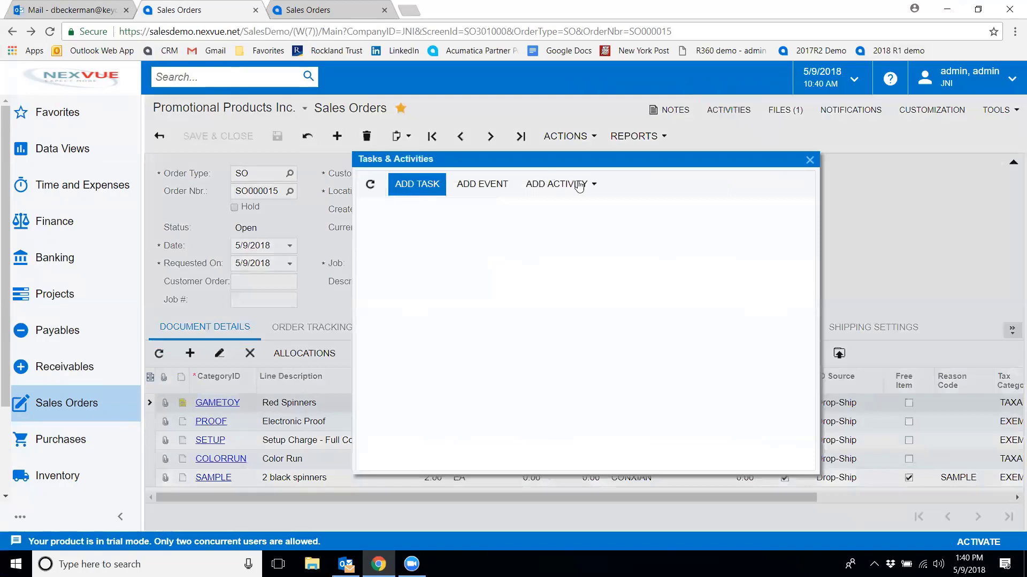
left_click(579, 185)
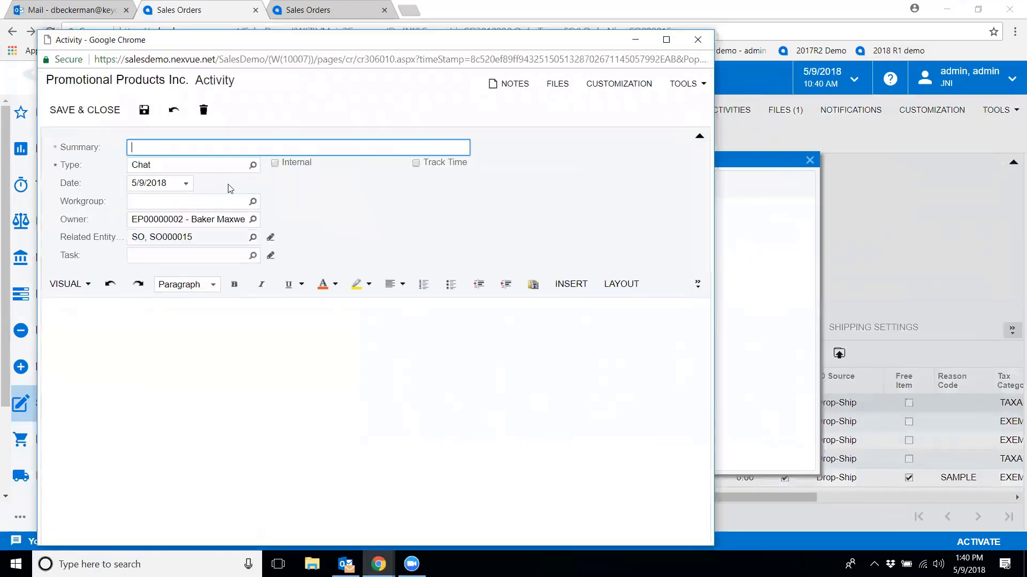
left_click(253, 167)
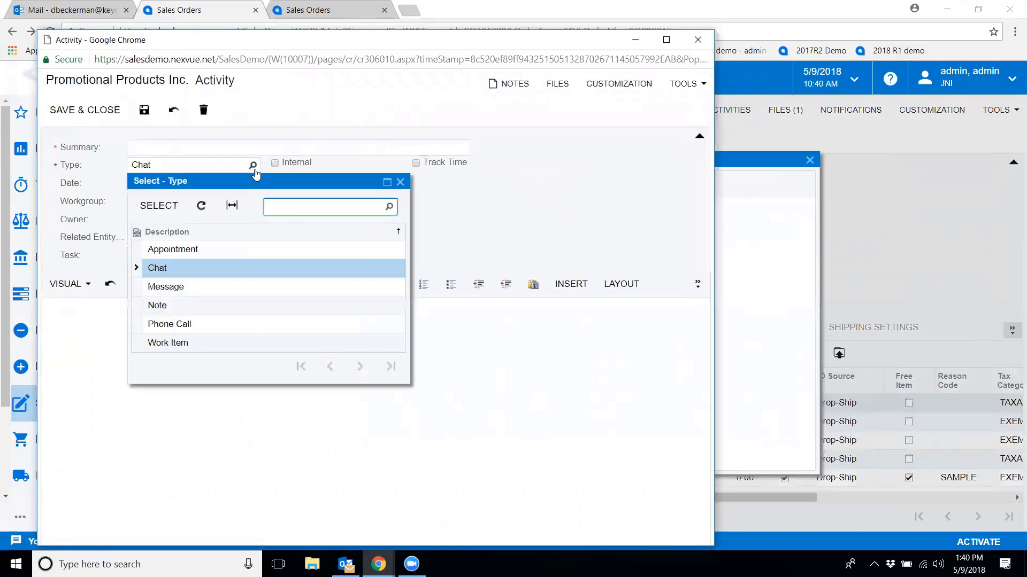
left_click(151, 327)
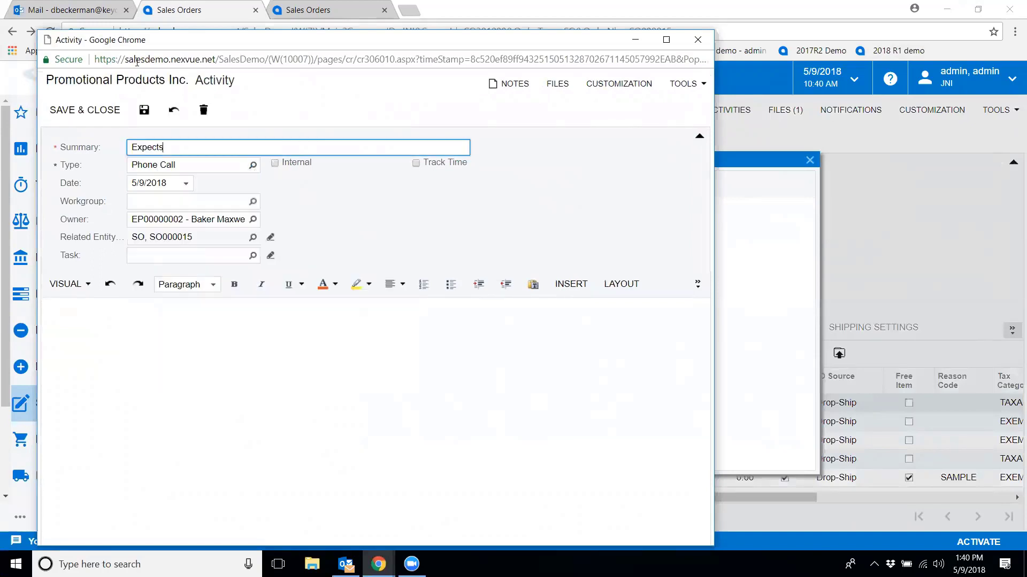
type("to finalize by Friday")
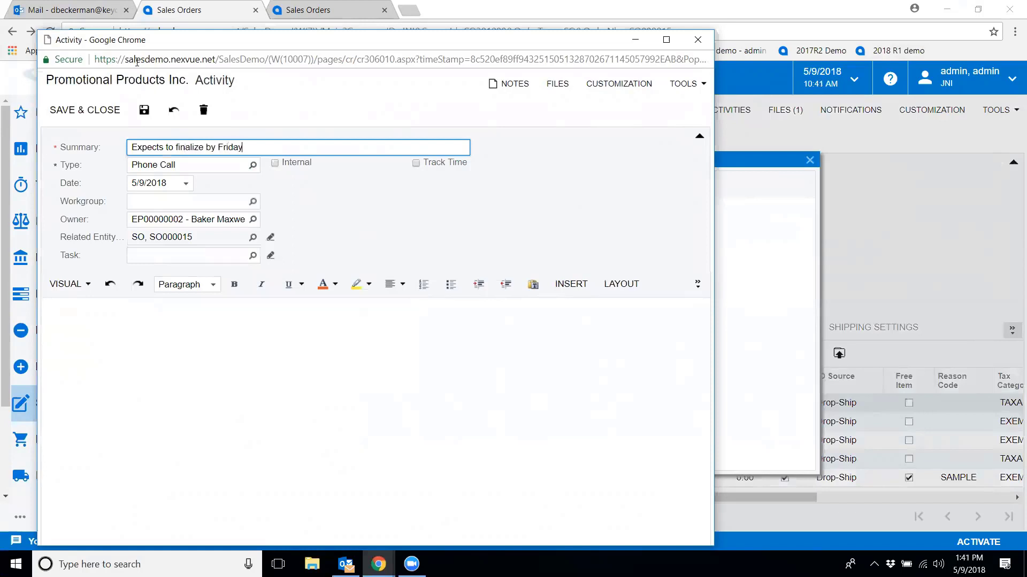
left_click(187, 185)
left_click(293, 260)
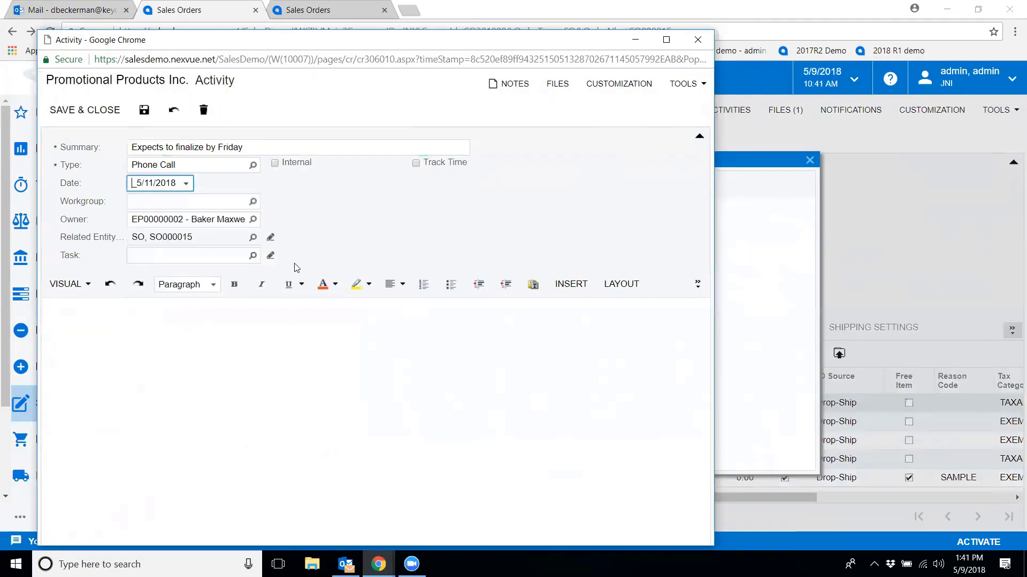
Assign the activity's owner to the ADMIN department employee and save the activity
left_click(252, 219)
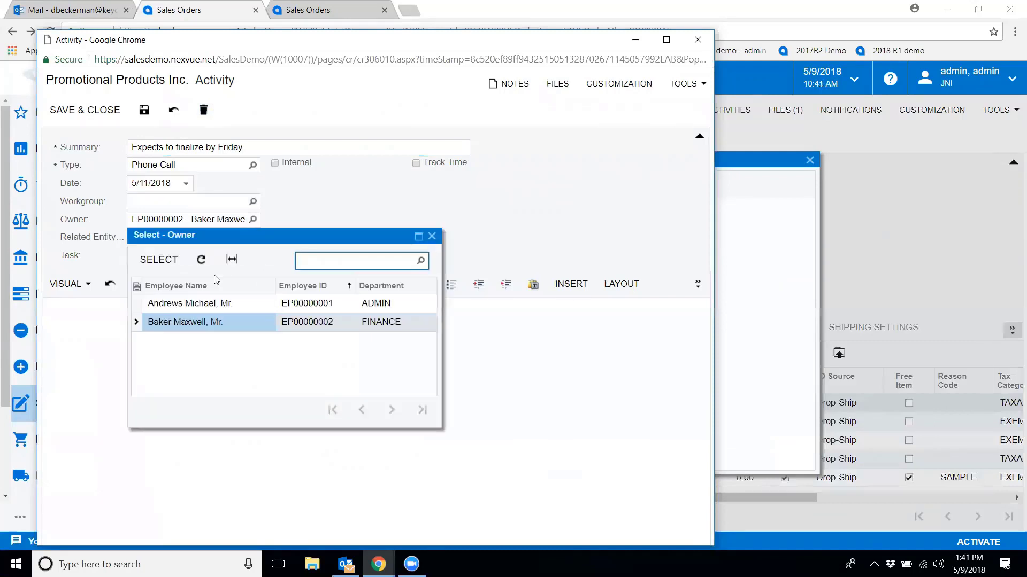
left_click(189, 307)
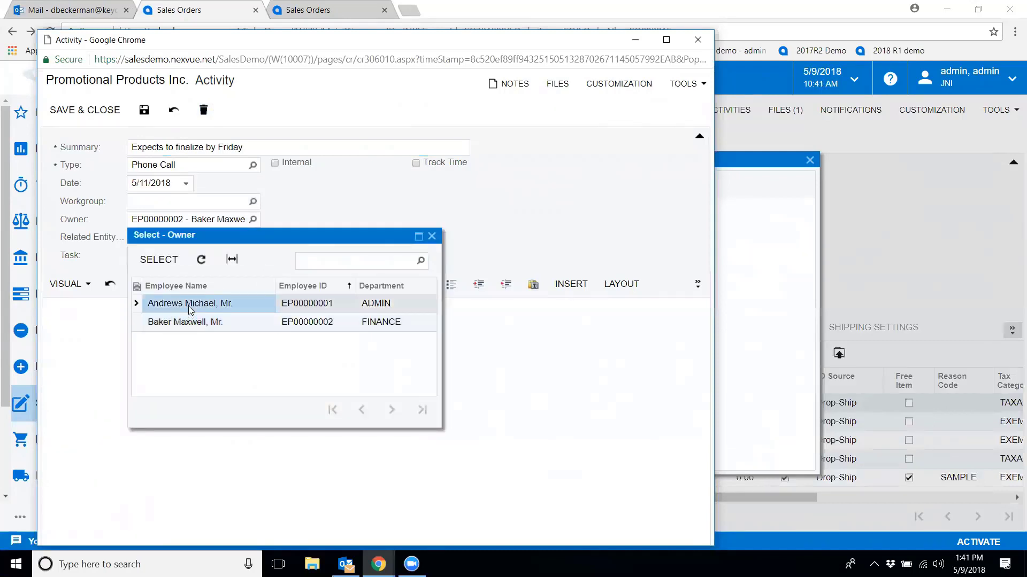
double_click(189, 305)
left_click(86, 112)
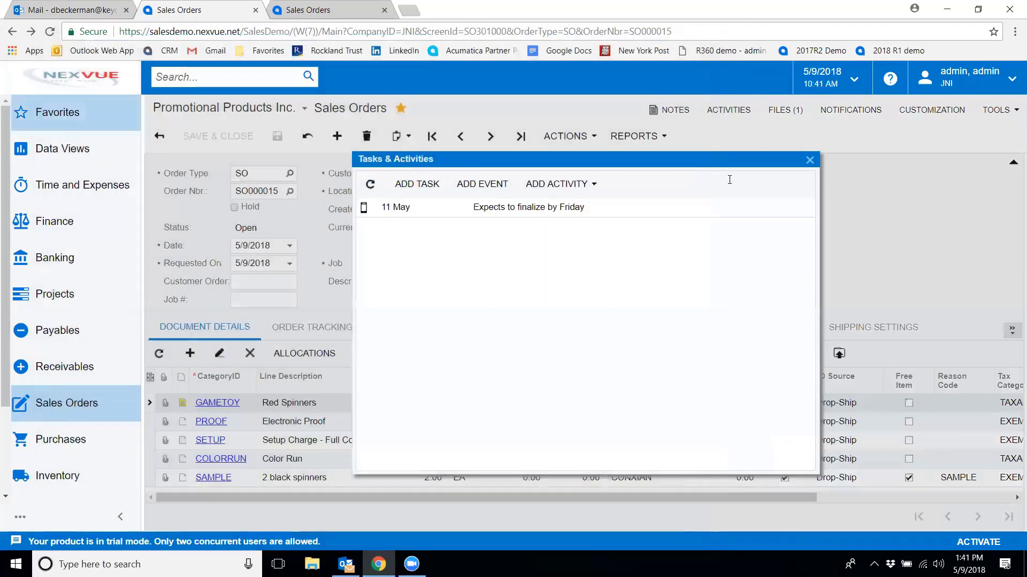
left_click(809, 160)
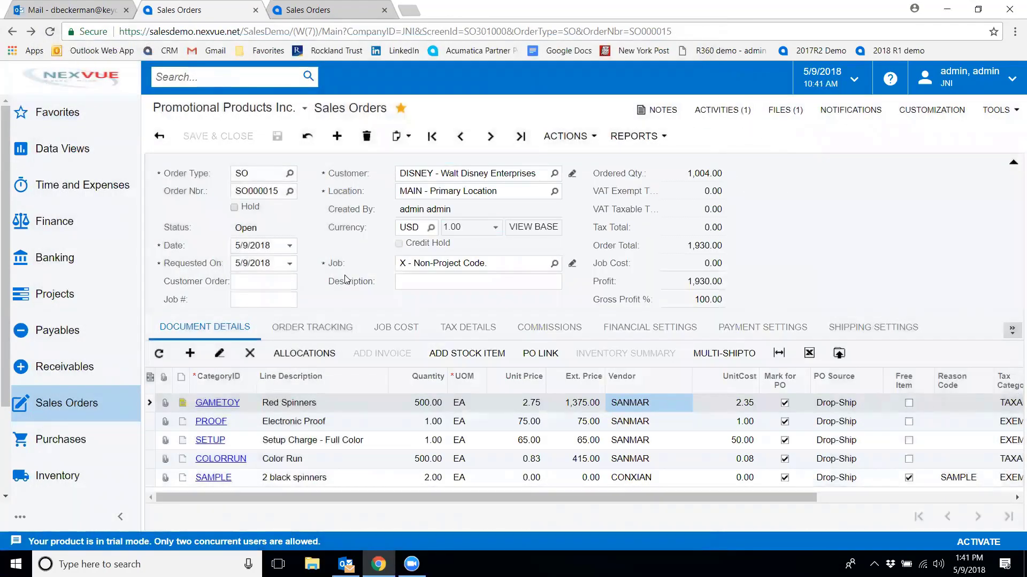
Set the order tracking Event Date to 5/11/2018 and In Hand Date to 5/15/2018
left_click(287, 328)
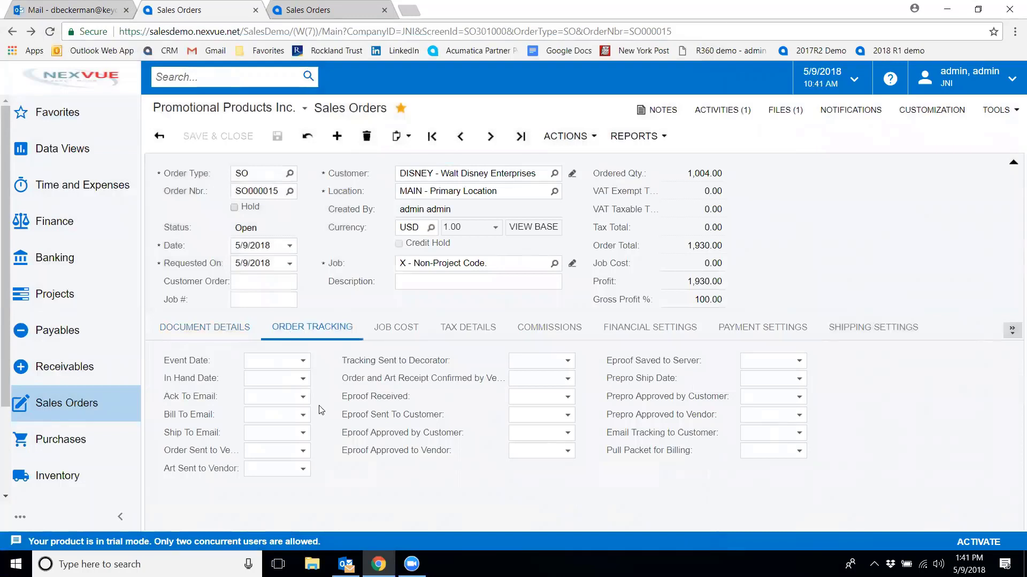
left_click(303, 360)
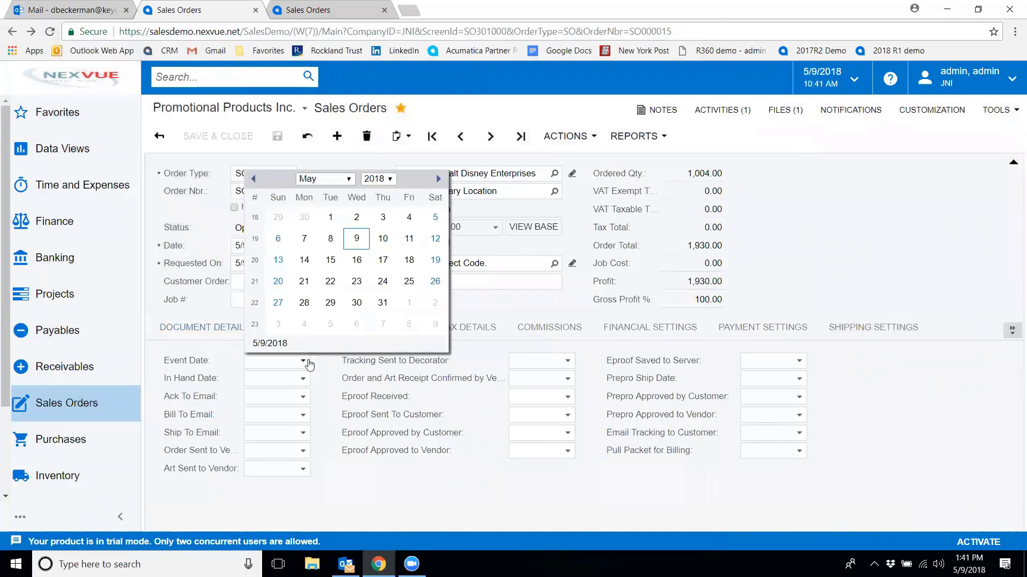
left_click(410, 240)
left_click(303, 379)
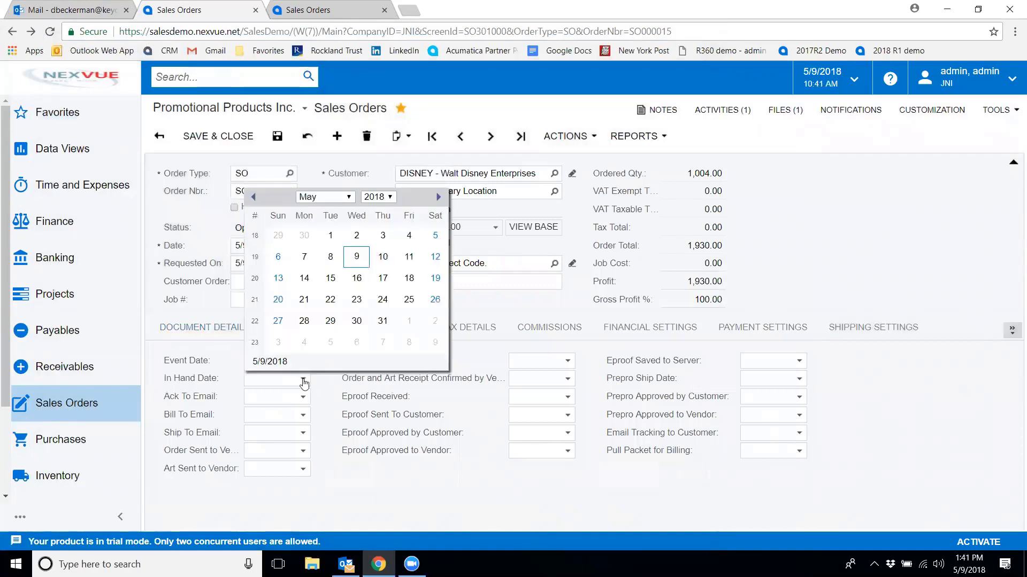
left_click(330, 282)
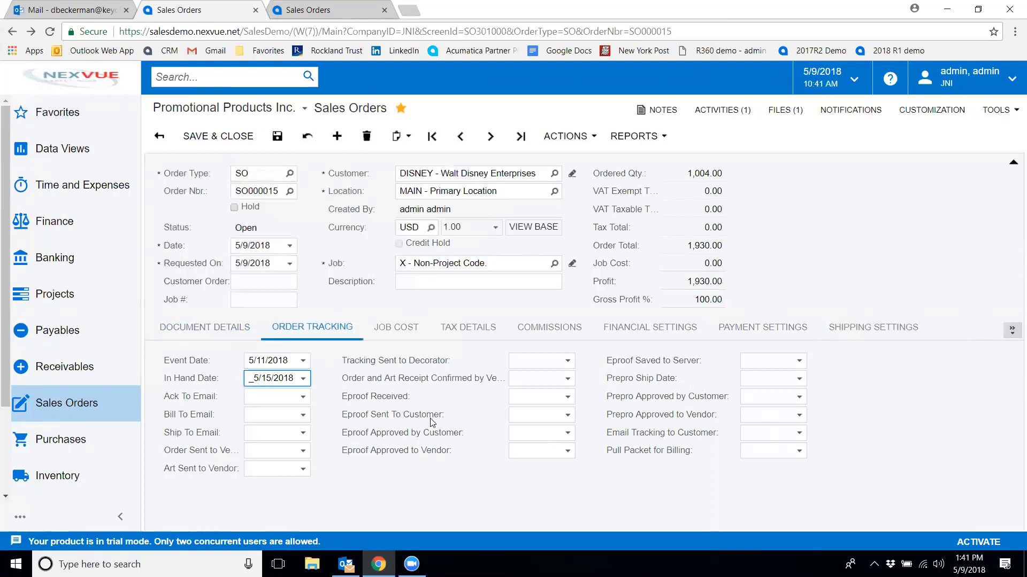
Open completed sales order SO000013, discarding unsaved changes, and view its job cost lines
left_click(398, 331)
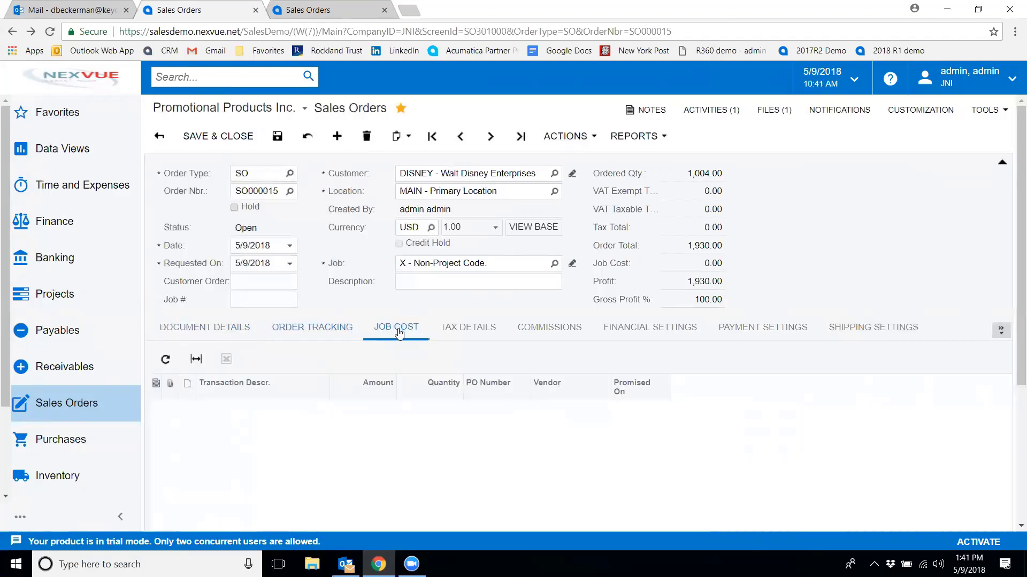
left_click(229, 328)
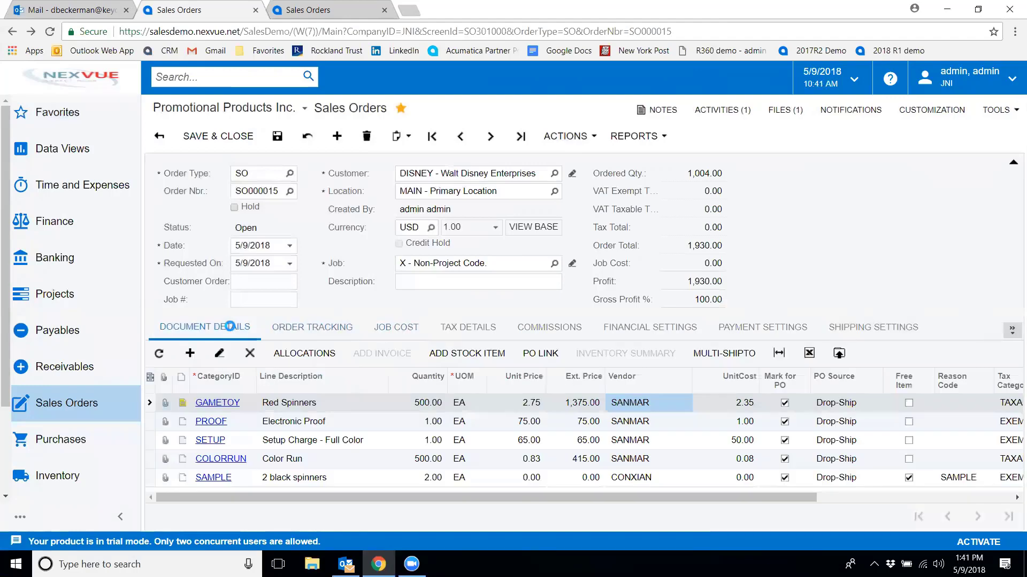
left_click(290, 193)
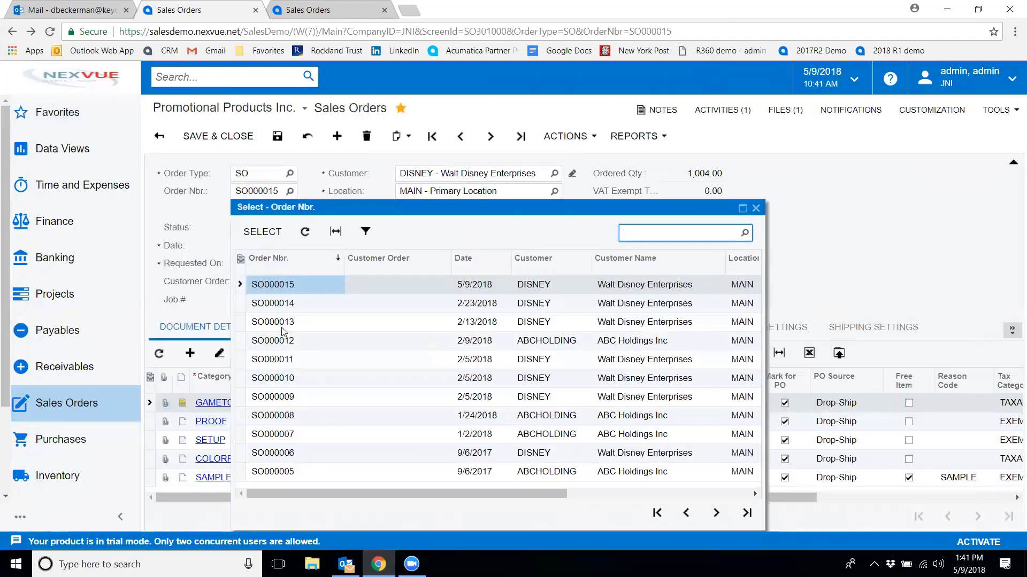
double_click(291, 323)
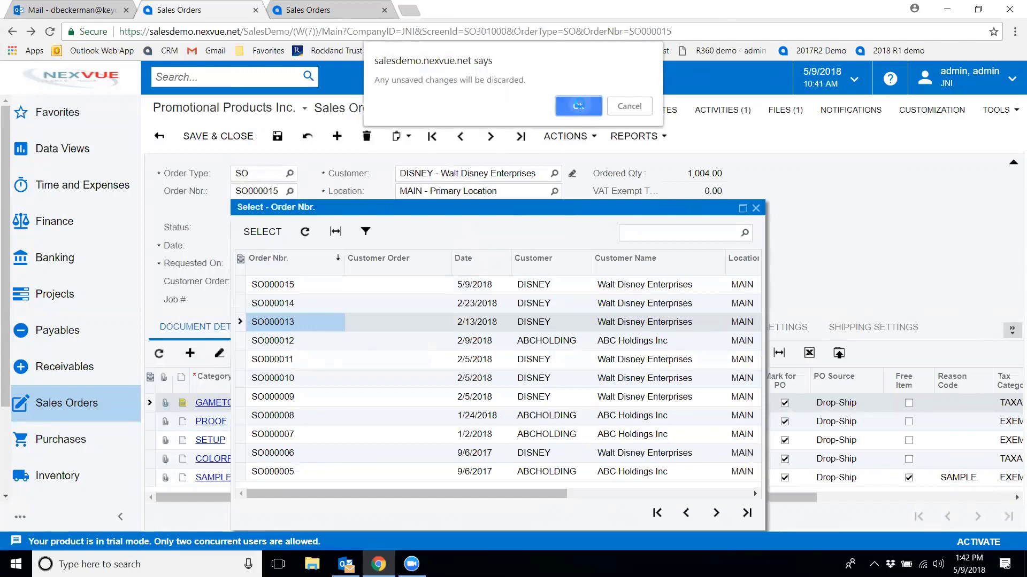
left_click(581, 106)
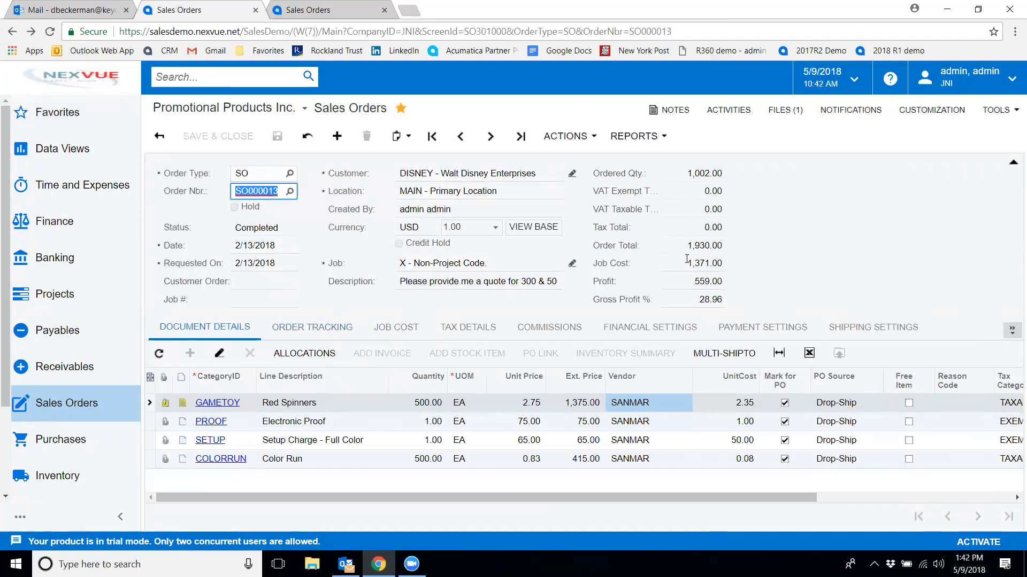
left_click(394, 337)
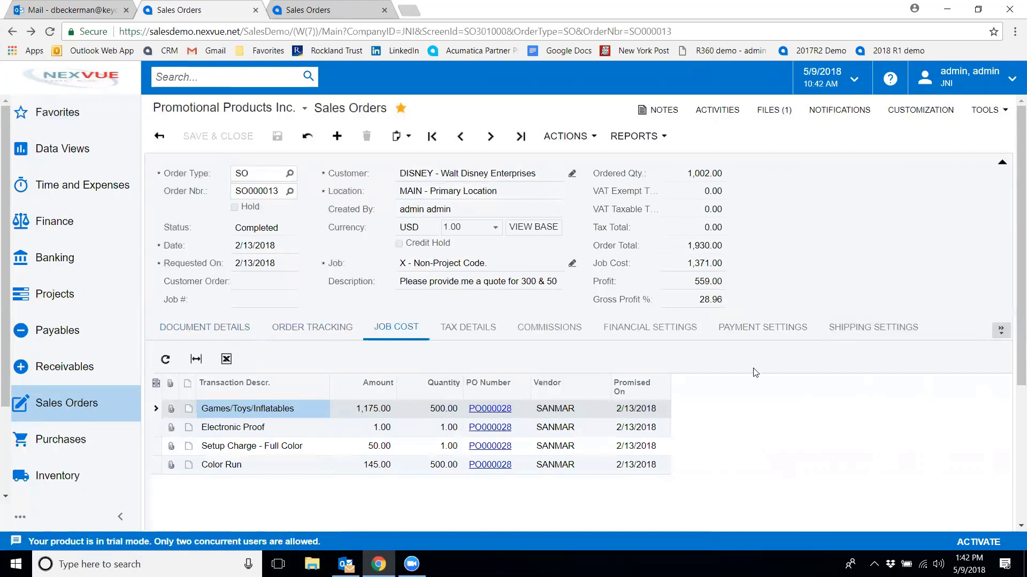
Open the sales order's invoice AR000006 from its shipment records
left_click(1001, 330)
left_click(962, 368)
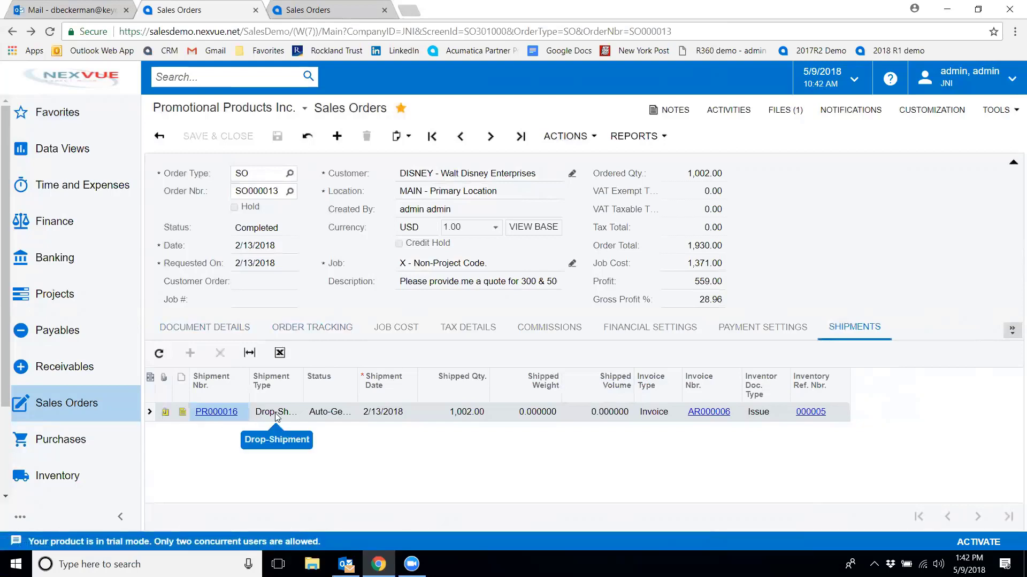
left_click(706, 413)
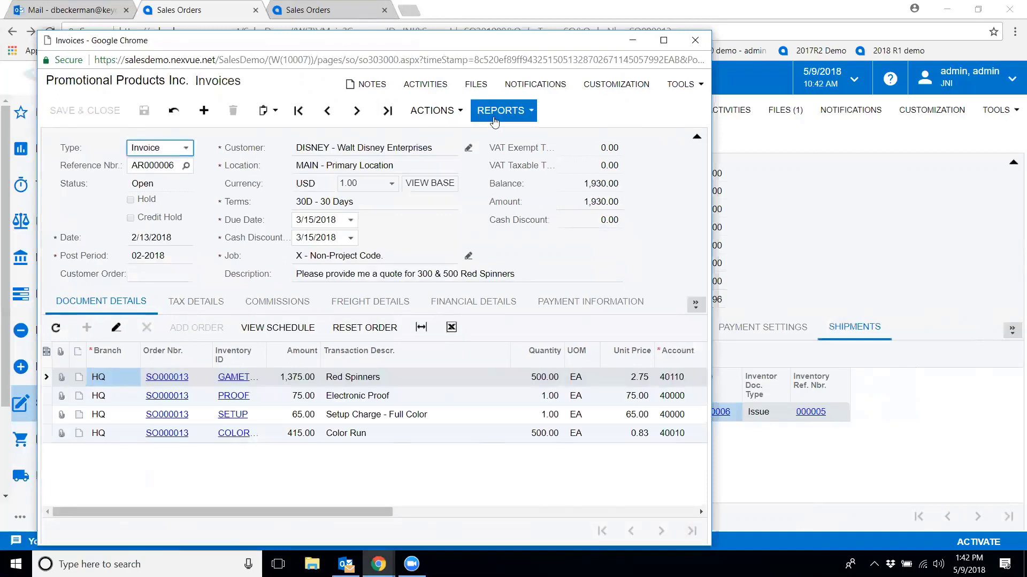
Run the invoice's Invoice/Memo report and save an email of it with the subject "Copy of invoice"
left_click(495, 122)
left_click(504, 154)
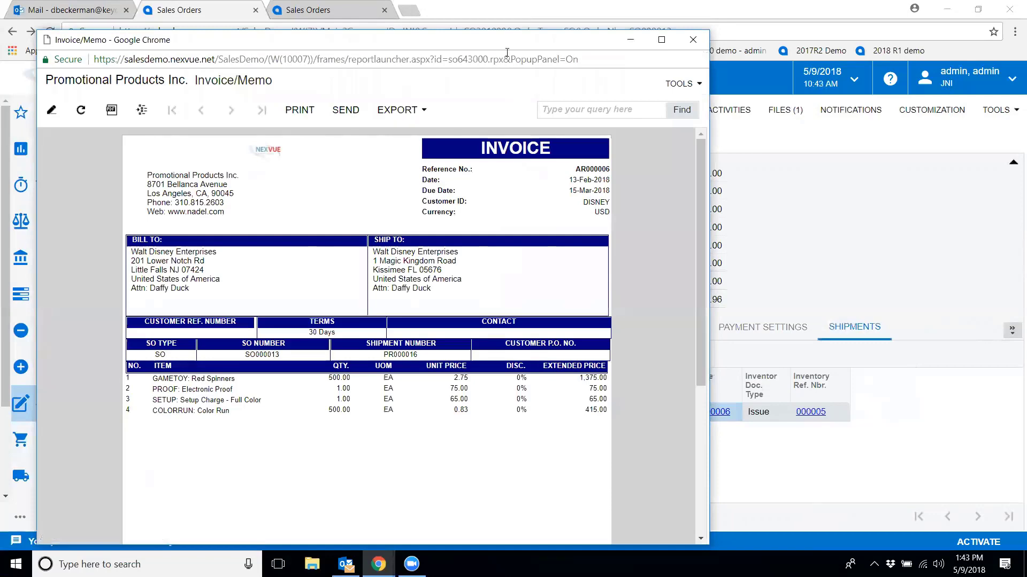
left_click(350, 108)
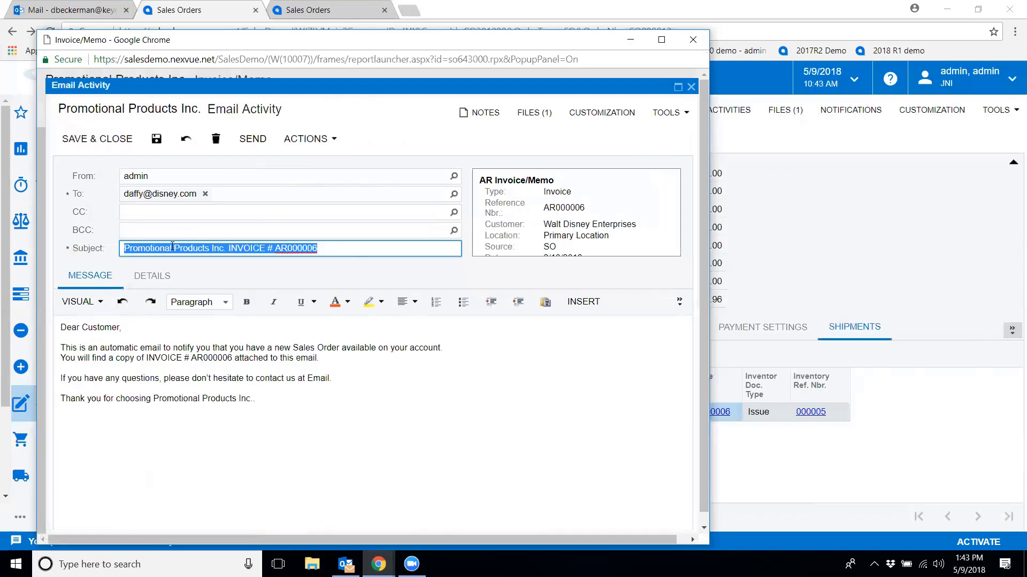
type("Copy ")
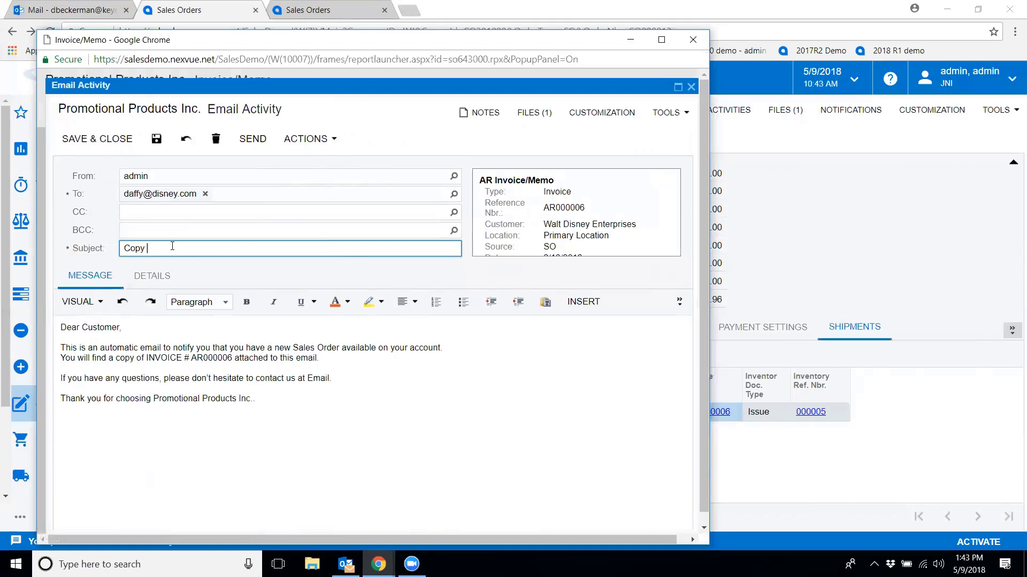
type("of invoice")
left_click(107, 138)
left_click(694, 41)
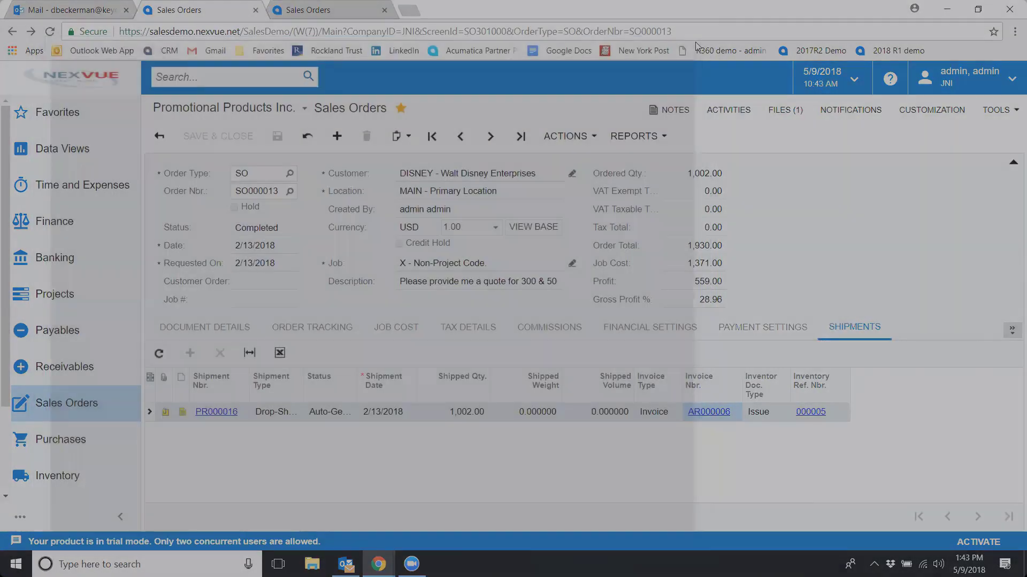